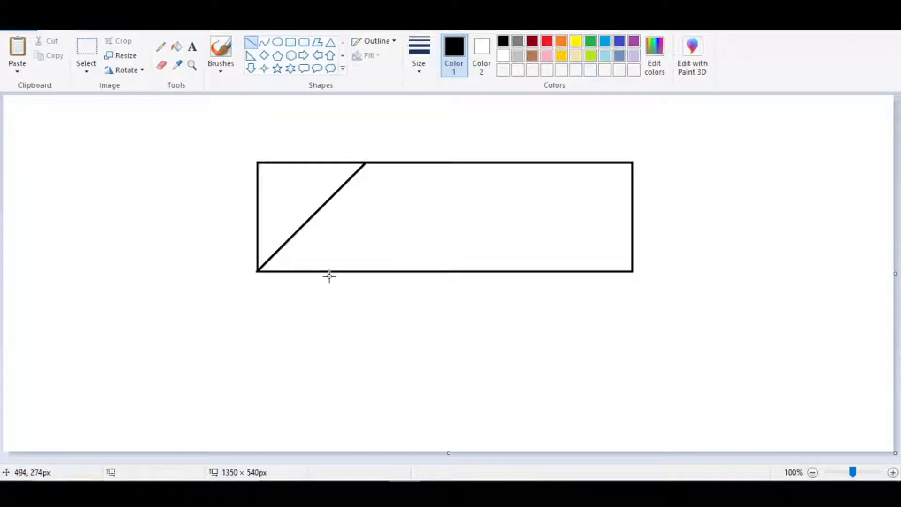
- Draw a diagonal from the rectangle's lower-right corner to its upper edge and erase both outer corners to leave a trapezoid roof
{"action": "mouse_move", "coordinate": [632, 271]}
{"action": "left_mouse_down"}
{"action": "mouse_move", "coordinate": [587, 187]}
{"action": "mouse_move", "coordinate": [529, 173]}
{"action": "mouse_move", "coordinate": [523, 162]}
{"action": "left_mouse_up"}
{"action": "left_click", "coordinate": [161, 65]}
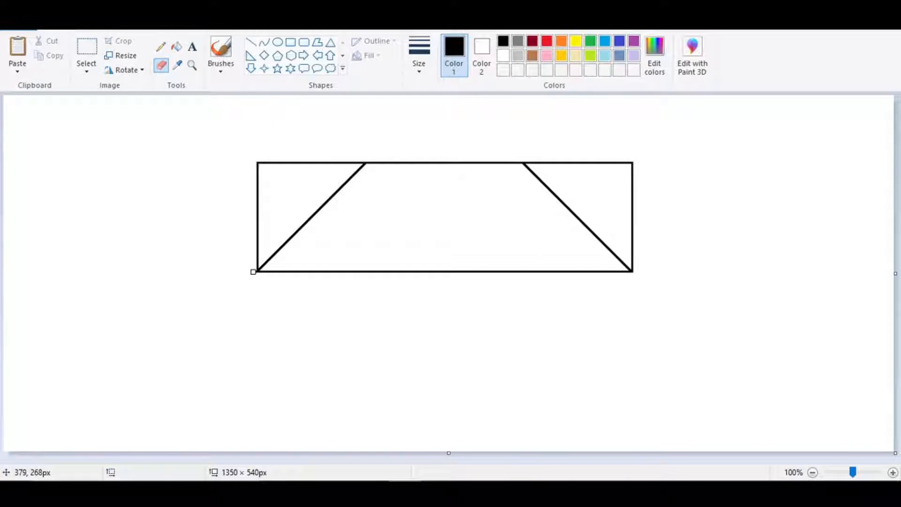
{"action": "left_click_drag", "start_coordinate": [256, 163], "coordinate": [338, 163]}
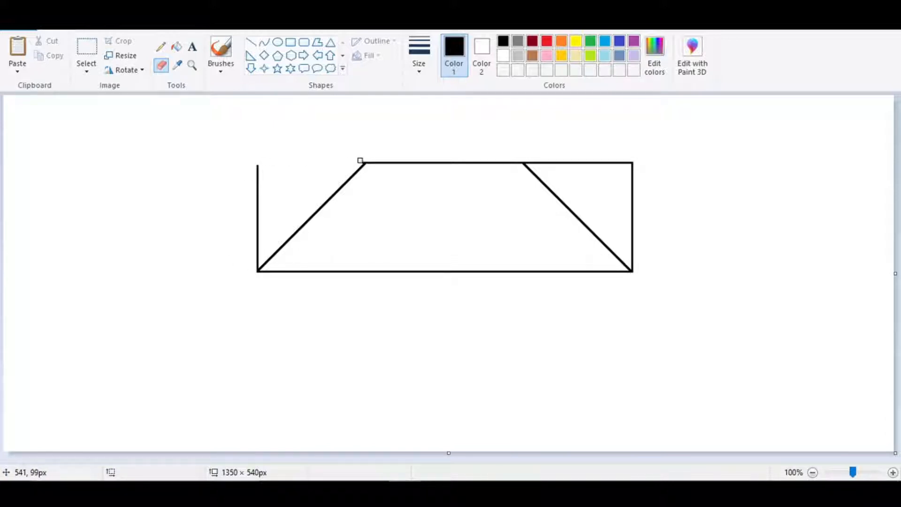
{"action": "mouse_move", "coordinate": [360, 158]}
{"action": "left_mouse_down"}
{"action": "mouse_move", "coordinate": [259, 170]}
{"action": "mouse_move", "coordinate": [256, 239]}
{"action": "left_mouse_up"}
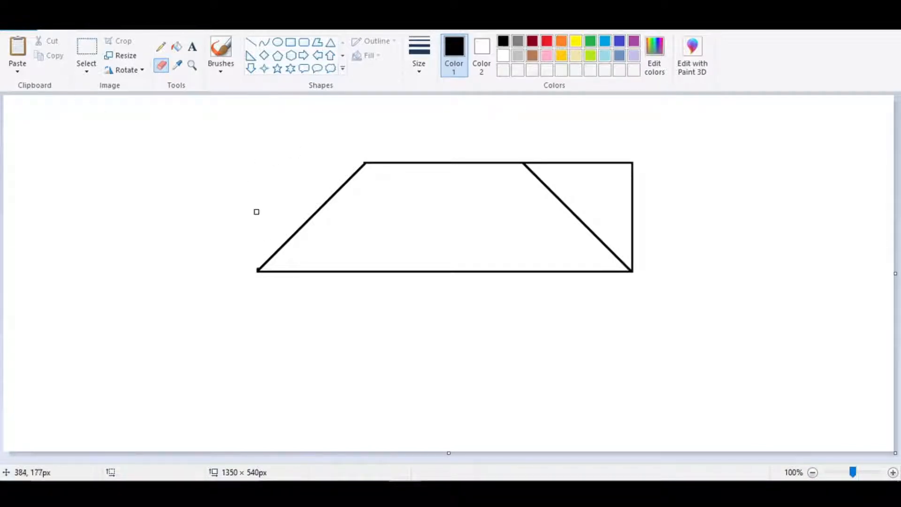
{"action": "left_click_drag", "start_coordinate": [570, 162], "coordinate": [532, 163]}
{"action": "left_click_drag", "start_coordinate": [632, 169], "coordinate": [635, 227]}
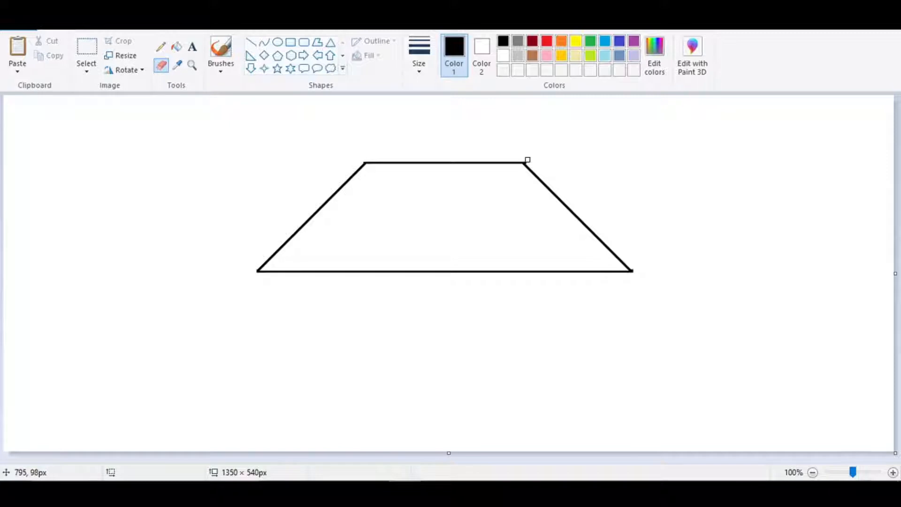
- Draw a rectangle of about 535 × 218 px directly below the roof as the front wall of the house
{"action": "left_click", "coordinate": [290, 43]}
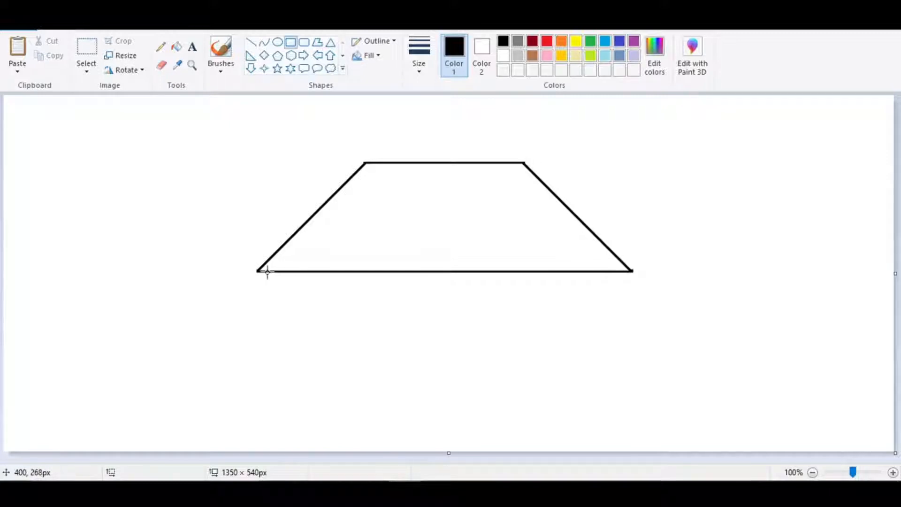
{"action": "left_click_drag", "start_coordinate": [268, 271], "coordinate": [622, 415]}
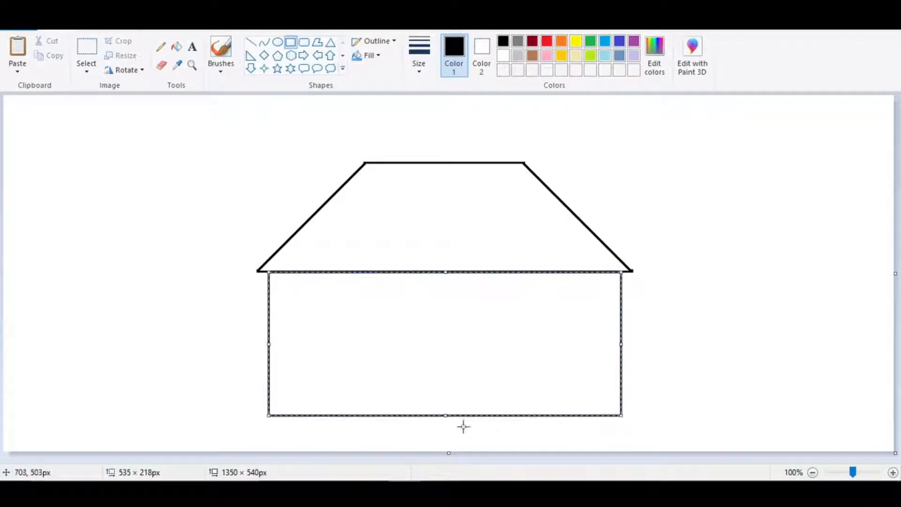
{"action": "left_click", "coordinate": [745, 348]}
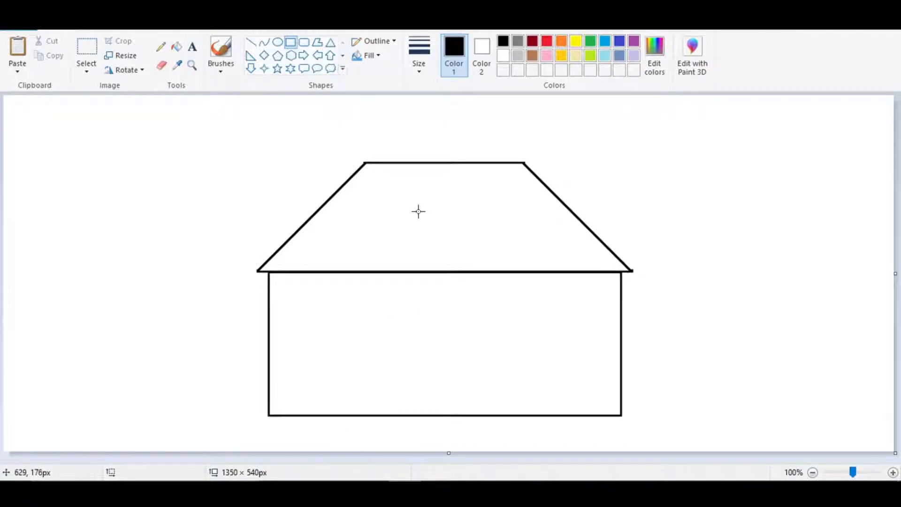
- Draw a wide window rectangle on the right of the wall and a tall door rectangle on the left reaching the wall's base
{"action": "mouse_move", "coordinate": [591, 302]}
{"action": "left_mouse_down"}
{"action": "mouse_move", "coordinate": [444, 375]}
{"action": "mouse_move", "coordinate": [453, 382]}
{"action": "left_mouse_up"}
{"action": "left_click", "coordinate": [424, 324]}
{"action": "left_click_drag", "start_coordinate": [302, 301], "coordinate": [382, 397]}
{"action": "left_click", "coordinate": [429, 380]}
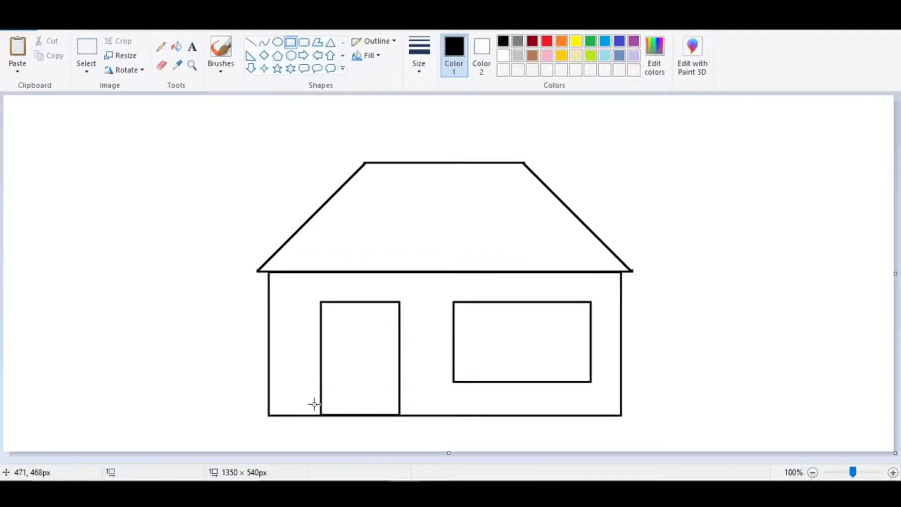
- Draw two stacked, solid-filled rectangles as doorsteps at the foot of the door, the lower one wider than the upper
{"action": "left_click", "coordinate": [369, 56]}
{"action": "left_click", "coordinate": [378, 88]}
{"action": "left_click_drag", "start_coordinate": [317, 403], "coordinate": [404, 416]}
{"action": "left_click", "coordinate": [314, 435]}
{"action": "left_click_drag", "start_coordinate": [308, 415], "coordinate": [412, 427]}
{"action": "left_click", "coordinate": [450, 437]}
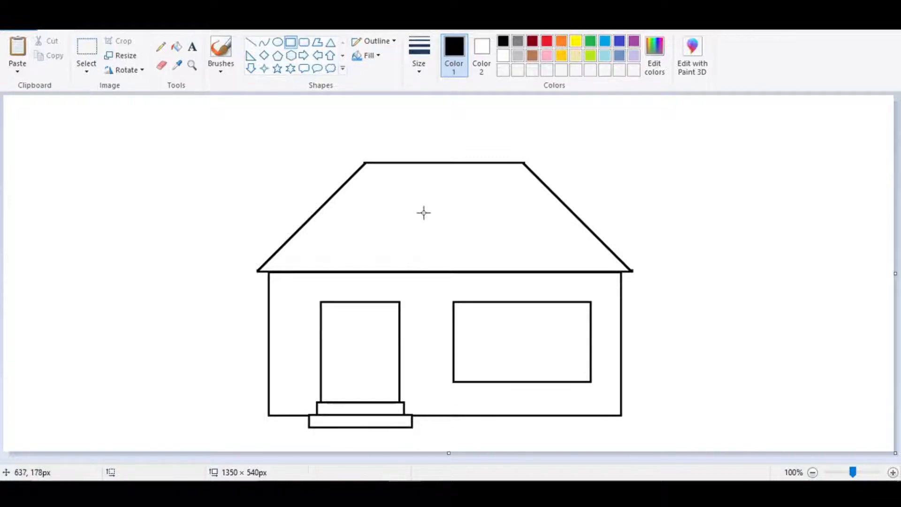
- Draw a dormer in the middle of the roof from a small rectangle topped with a triangle of about 99 × 50 px
{"action": "mouse_move", "coordinate": [423, 215]}
{"action": "left_mouse_down"}
{"action": "mouse_move", "coordinate": [498, 258]}
{"action": "mouse_move", "coordinate": [490, 262]}
{"action": "mouse_move", "coordinate": [419, 218]}
{"action": "mouse_move", "coordinate": [439, 235]}
{"action": "left_mouse_up"}
{"action": "left_click", "coordinate": [523, 238]}
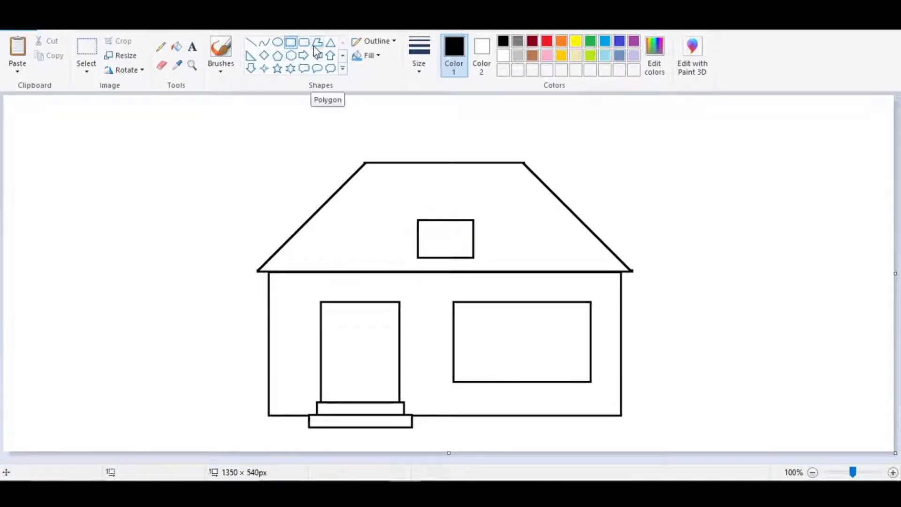
{"action": "left_click", "coordinate": [331, 43]}
{"action": "mouse_move", "coordinate": [403, 187]}
{"action": "left_mouse_down"}
{"action": "mouse_move", "coordinate": [487, 219]}
{"action": "mouse_move", "coordinate": [457, 212]}
{"action": "left_mouse_up"}
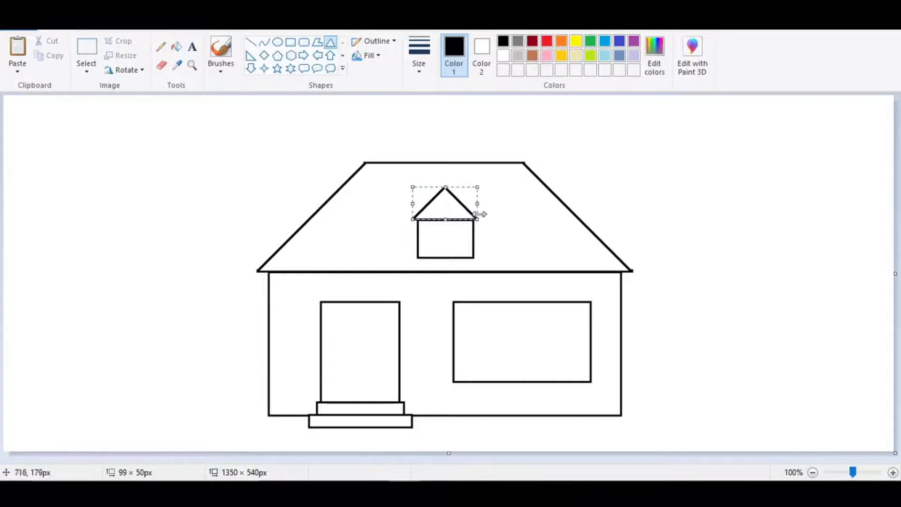
{"action": "left_click", "coordinate": [518, 229]}
- Erase the line between the dormer's triangle and rectangle, and draw two slanted lines just inside its gable edges
{"action": "left_click", "coordinate": [161, 65]}
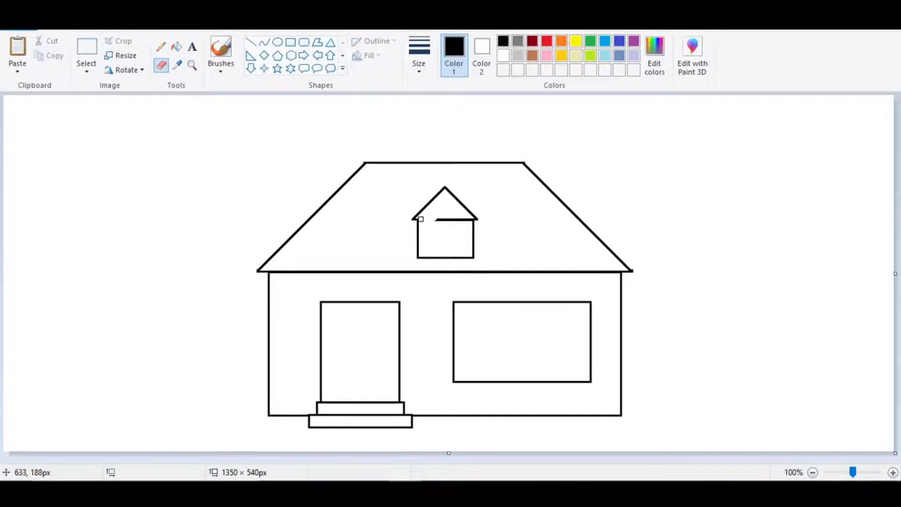
{"action": "left_click_drag", "start_coordinate": [435, 219], "coordinate": [469, 220]}
{"action": "left_click", "coordinate": [304, 42]}
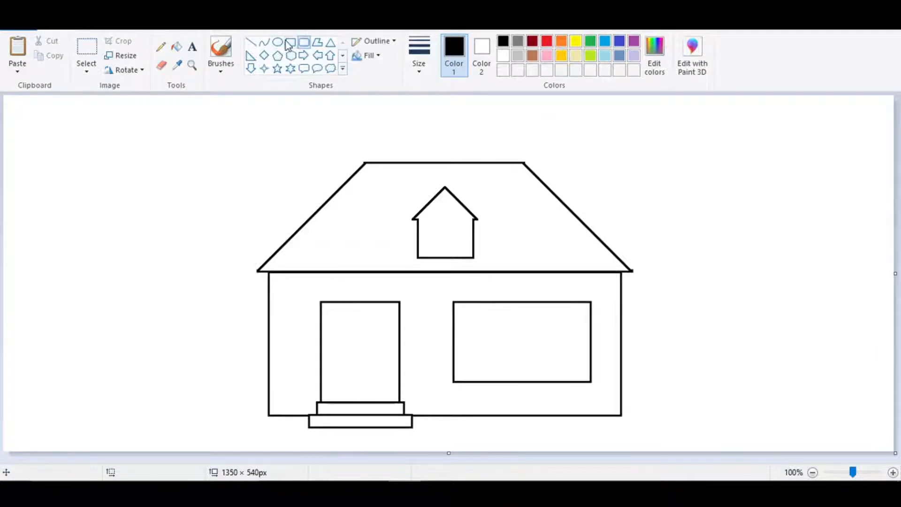
{"action": "left_click", "coordinate": [251, 43]}
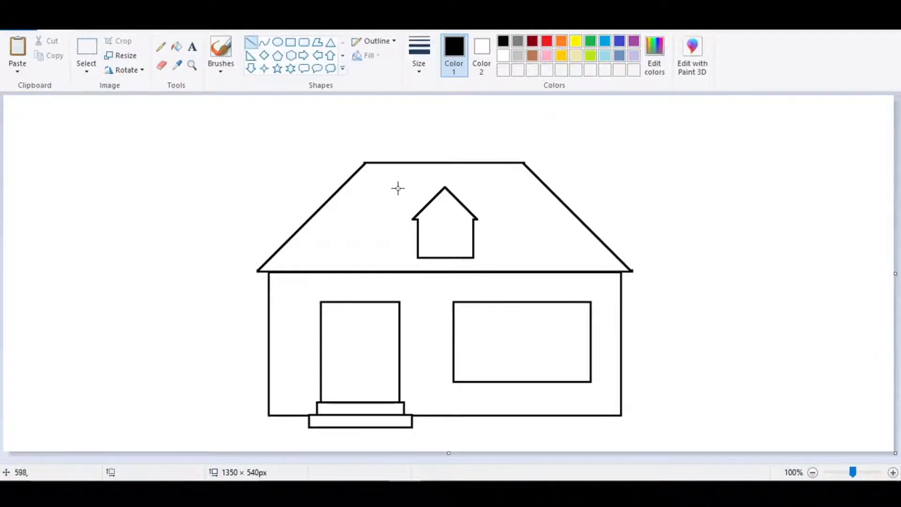
{"action": "left_click_drag", "start_coordinate": [415, 218], "coordinate": [445, 192]}
{"action": "left_click_drag", "start_coordinate": [472, 219], "coordinate": [445, 192]}
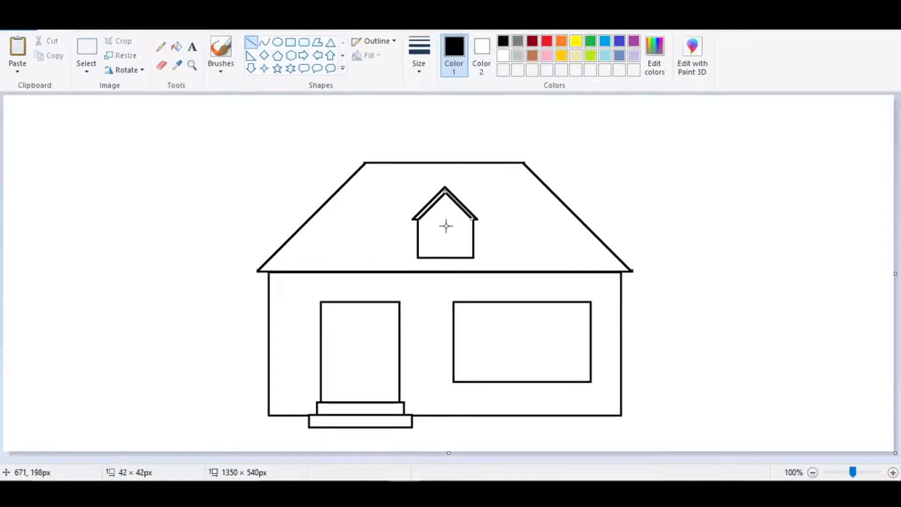
- Draw a small round window in the dormer and divide it with a vertical and a horizontal line
{"action": "left_click", "coordinate": [277, 42]}
{"action": "mouse_move", "coordinate": [437, 219]}
{"action": "left_mouse_down"}
{"action": "mouse_move", "coordinate": [462, 247]}
{"action": "mouse_move", "coordinate": [445, 233]}
{"action": "left_mouse_up"}
{"action": "left_click", "coordinate": [515, 224]}
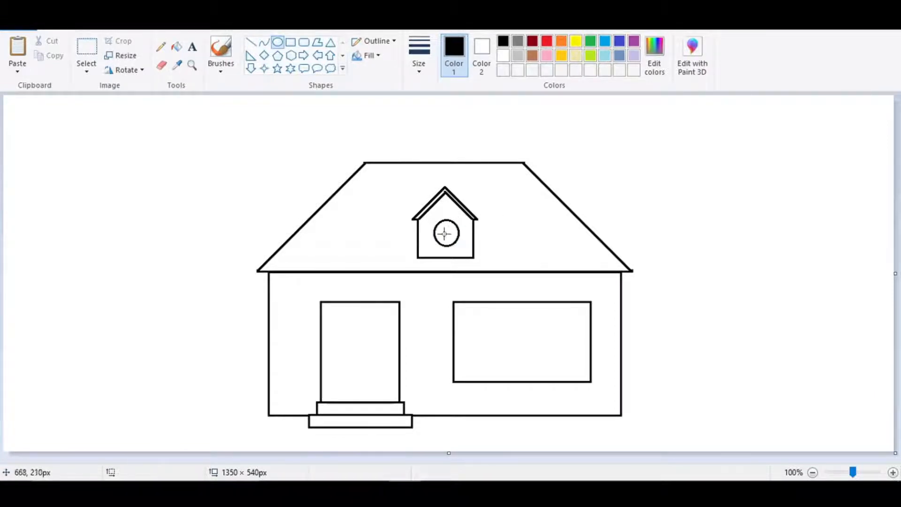
{"action": "left_click", "coordinate": [251, 46]}
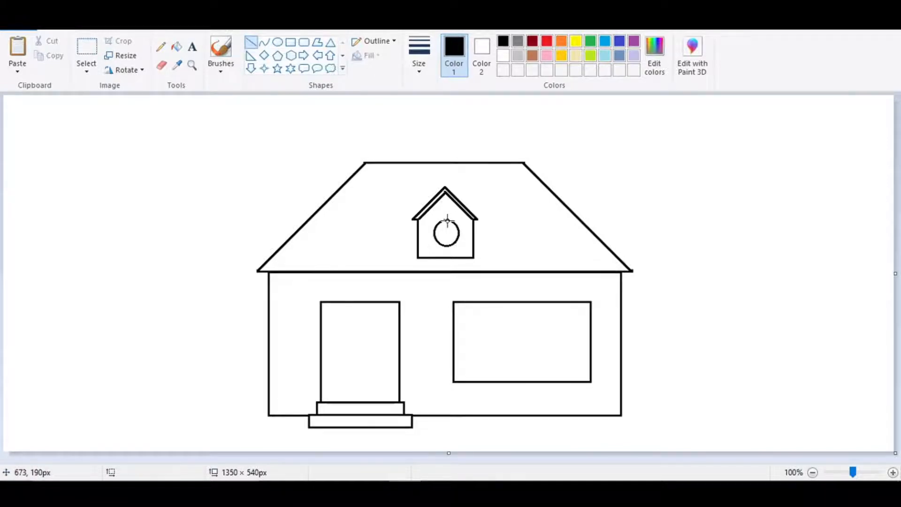
{"action": "mouse_move", "coordinate": [447, 221]}
{"action": "left_mouse_down"}
{"action": "mouse_move", "coordinate": [446, 247]}
{"action": "mouse_move", "coordinate": [449, 232]}
{"action": "mouse_move", "coordinate": [459, 233]}
{"action": "left_mouse_up"}
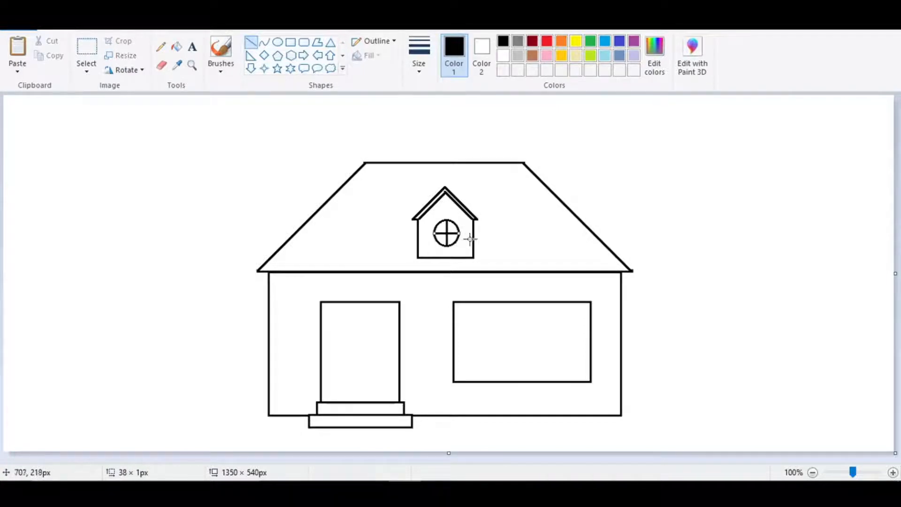
- Draw a rounded rectangle inside the large window's frame and split it with a central vertical line about 98 px long
{"action": "left_click", "coordinate": [304, 42]}
{"action": "left_click_drag", "start_coordinate": [461, 308], "coordinate": [585, 375]}
{"action": "left_click", "coordinate": [323, 212]}
{"action": "left_click", "coordinate": [250, 42]}
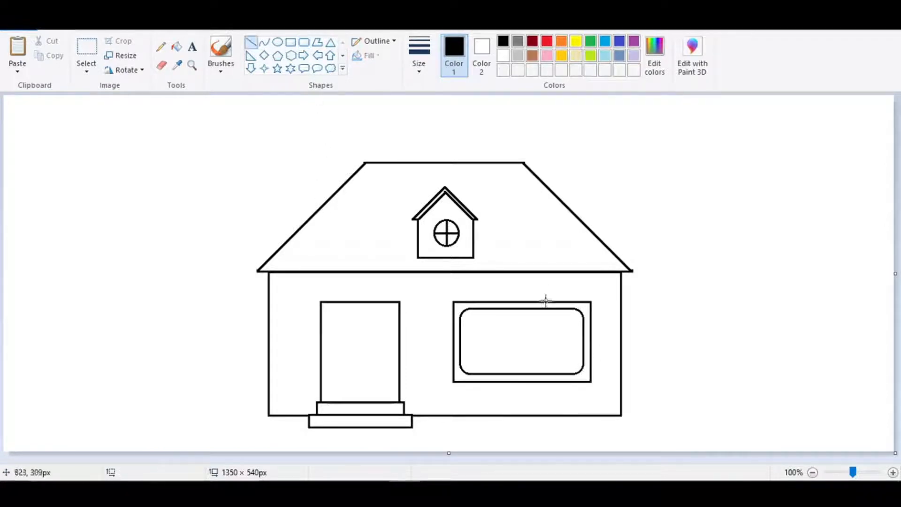
{"action": "left_click_drag", "start_coordinate": [523, 308], "coordinate": [523, 374]}
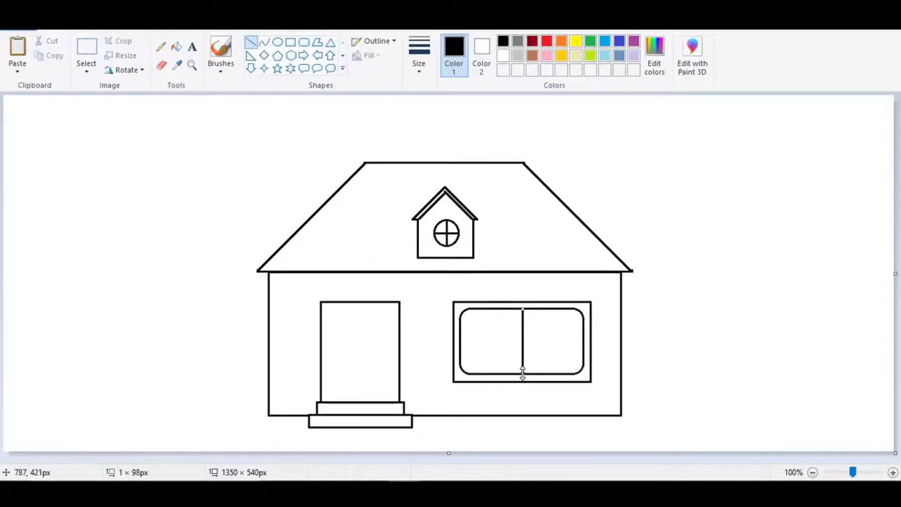
- Draw a small upright oval as the knob near the door's right edge
{"action": "left_click", "coordinate": [278, 43]}
{"action": "left_click_drag", "start_coordinate": [380, 347], "coordinate": [390, 363]}
- Draw a thin horizontal line across the full width of the roof, just above its lower edge
{"action": "left_click", "coordinate": [419, 66]}
{"action": "left_click", "coordinate": [449, 121]}
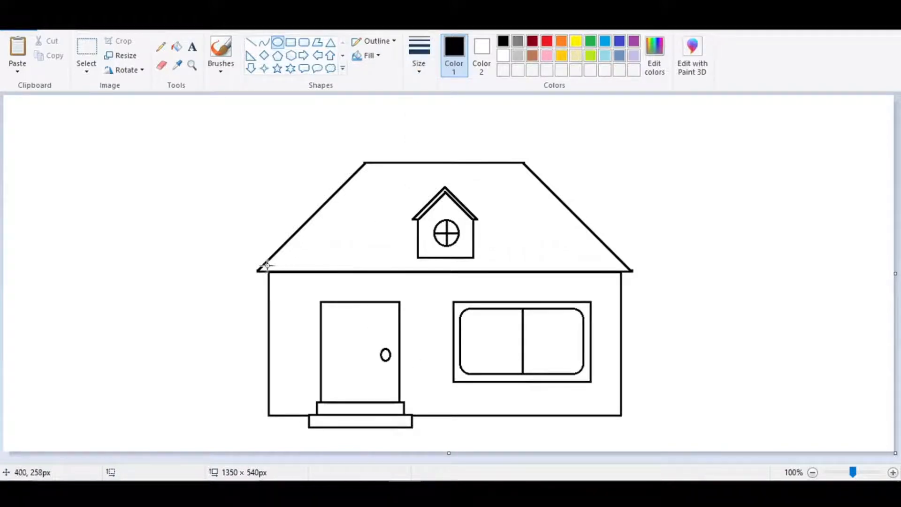
{"action": "left_click_drag", "start_coordinate": [262, 266], "coordinate": [383, 268]}
{"action": "key", "text": "ctrl+z"}
{"action": "left_click", "coordinate": [251, 43]}
{"action": "left_click_drag", "start_coordinate": [263, 267], "coordinate": [630, 267]}
{"action": "left_click", "coordinate": [649, 282]}
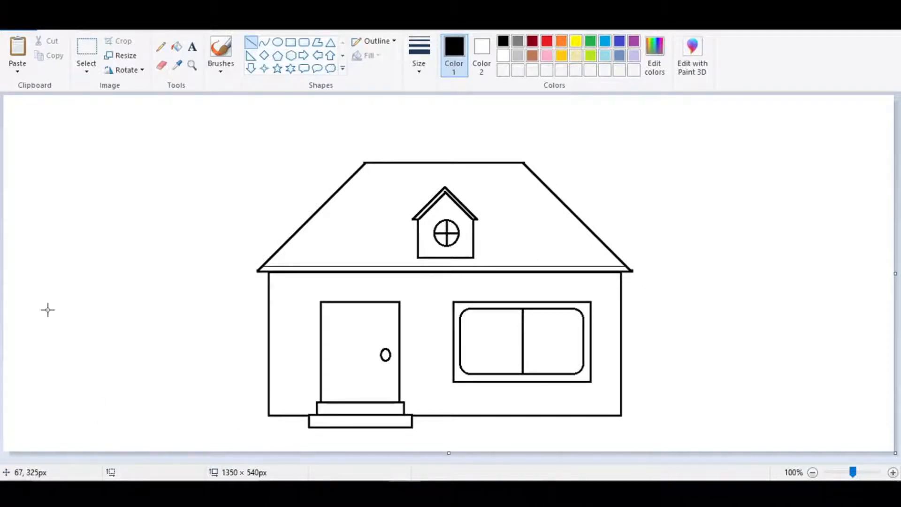
- Draw a chimney on the roof ridge with a thicker outline and top it with a rounded cap of about 59 × 18 px
{"action": "left_click", "coordinate": [295, 45]}
{"action": "left_click", "coordinate": [419, 54]}
{"action": "left_click", "coordinate": [447, 125]}
{"action": "left_click_drag", "start_coordinate": [468, 132], "coordinate": [495, 162]}
{"action": "left_click", "coordinate": [304, 42]}
{"action": "left_click_drag", "start_coordinate": [461, 122], "coordinate": [500, 134]}
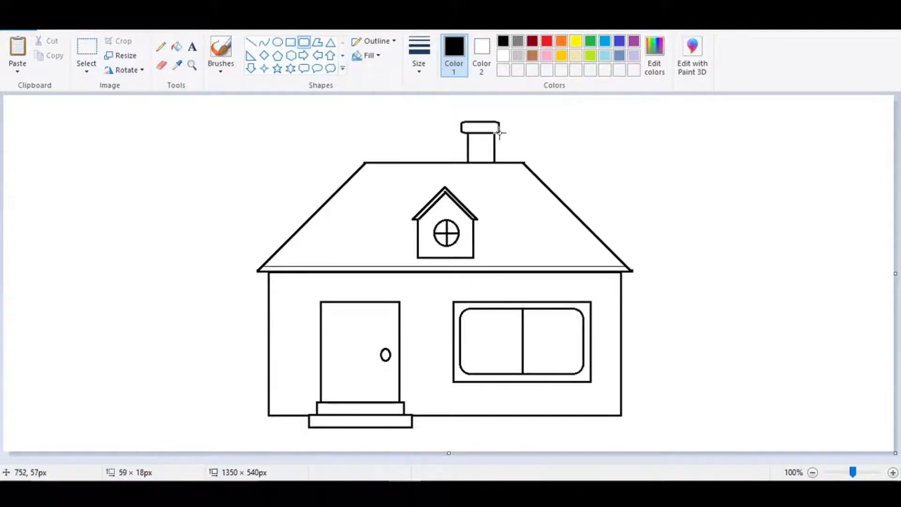
{"action": "left_click", "coordinate": [538, 133]}
- Paint short diagonal reflection strokes with a brush on both panes of the large window
{"action": "left_click", "coordinate": [222, 69]}
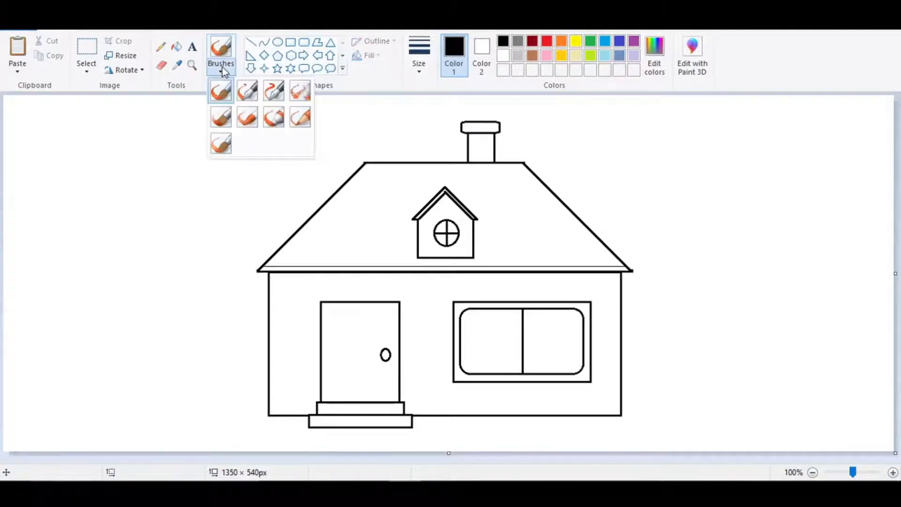
{"action": "left_click", "coordinate": [248, 95]}
{"action": "left_click", "coordinate": [414, 70]}
{"action": "left_click", "coordinate": [454, 171]}
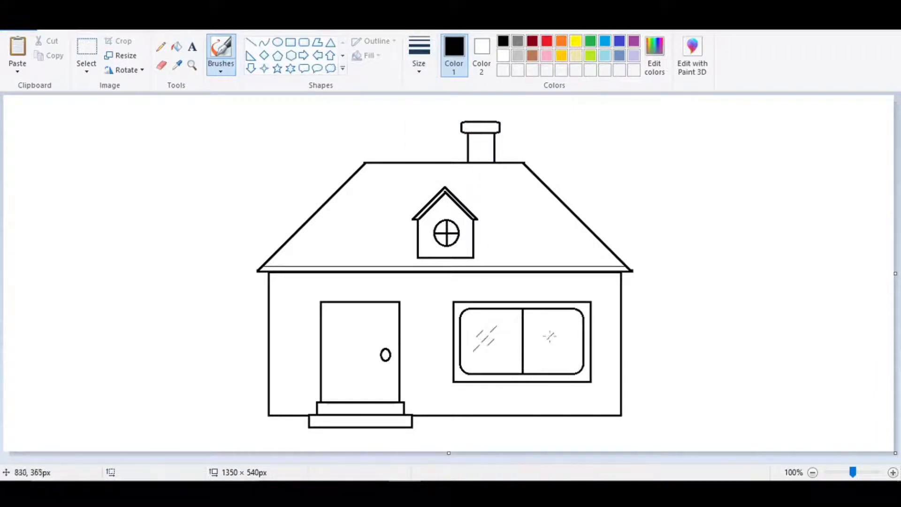
{"action": "left_click_drag", "start_coordinate": [538, 348], "coordinate": [548, 339]}
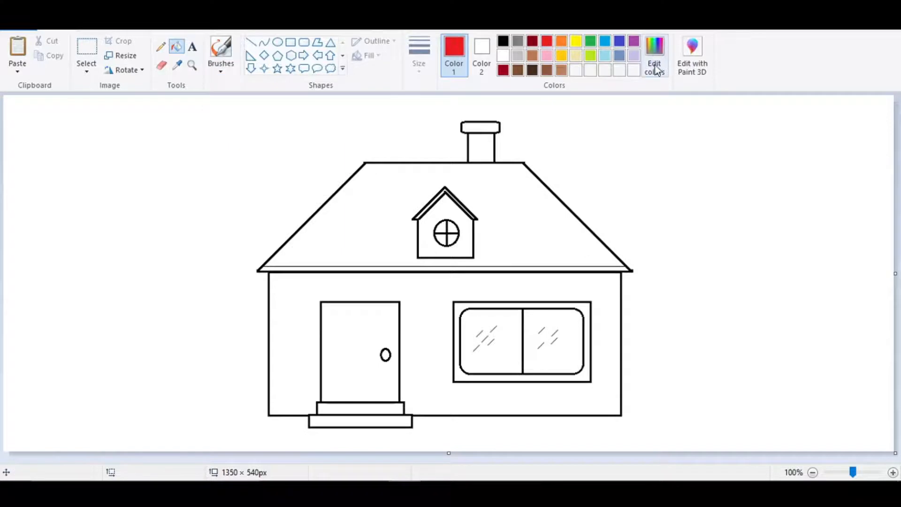
- Mix a lighter shade of the red as a custom colour and fill the roof with it
{"action": "left_click", "coordinate": [656, 68]}
{"action": "left_click", "coordinate": [589, 207]}
{"action": "left_click", "coordinate": [338, 335]}
{"action": "left_click", "coordinate": [475, 184]}
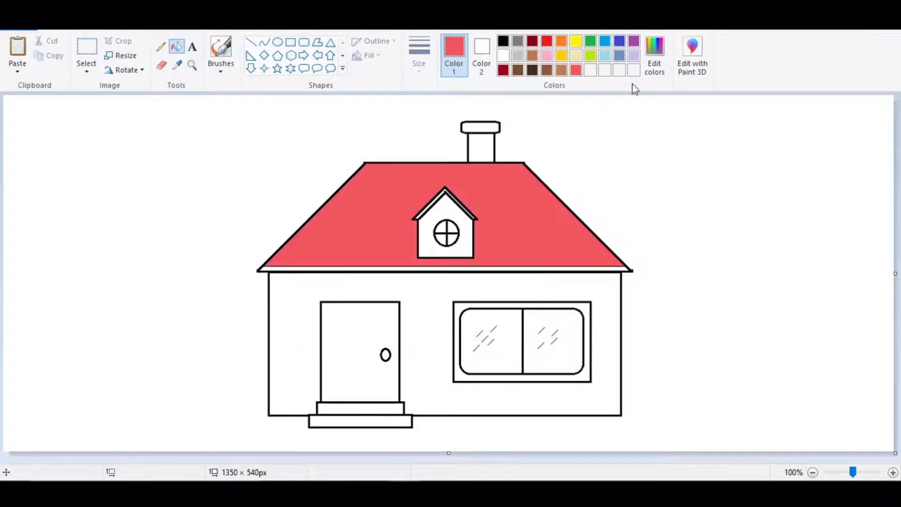
- Fill the strip along the roof's lower edge, the chimney cap and the dormer's gable trim with the custom light brown
{"action": "left_click", "coordinate": [562, 70]}
{"action": "left_click", "coordinate": [480, 267]}
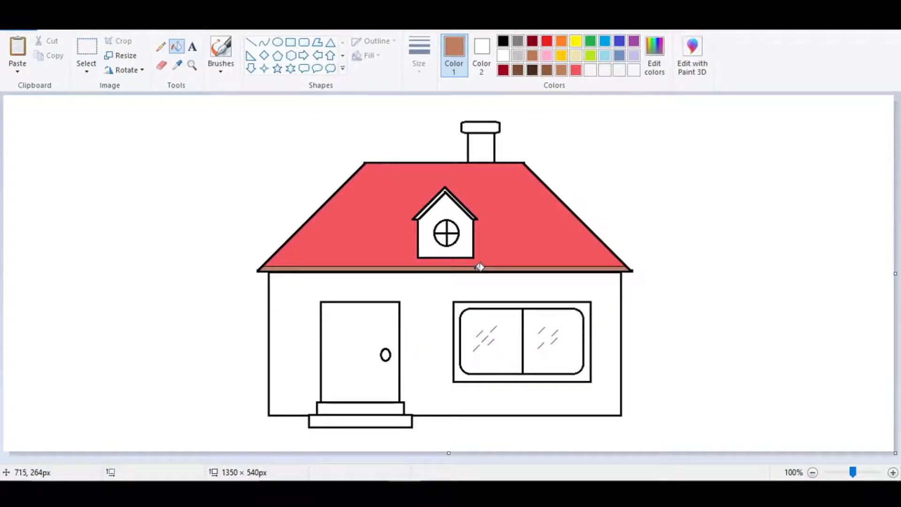
{"action": "left_click", "coordinate": [488, 127]}
{"action": "left_click", "coordinate": [438, 196]}
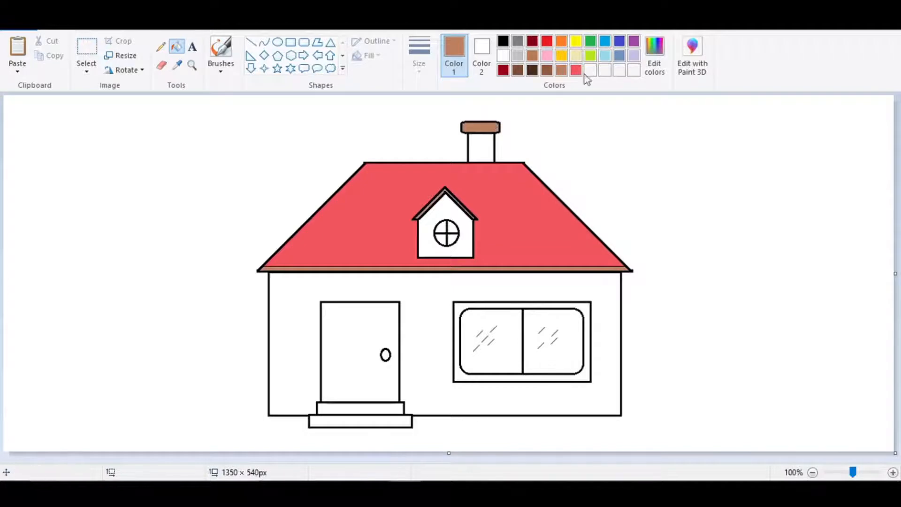
- Mix a lighter shade of the blue-gray as a custom colour and fill the front wall with it
{"action": "left_click", "coordinate": [619, 55]}
{"action": "left_click", "coordinate": [656, 66]}
{"action": "left_click_drag", "start_coordinate": [590, 202], "coordinate": [590, 197]}
{"action": "left_click", "coordinate": [329, 335]}
{"action": "left_click", "coordinate": [430, 322]}
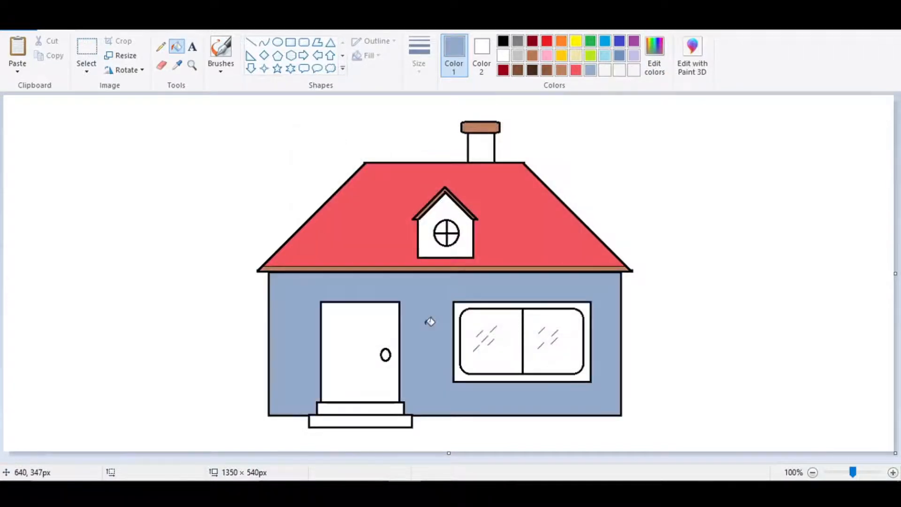
- Fill the door and the large window's frame with light brown, and the dormer's face with the wall's blue-gray
{"action": "left_click", "coordinate": [561, 70]}
{"action": "left_click", "coordinate": [392, 326]}
{"action": "left_click", "coordinate": [464, 308]}
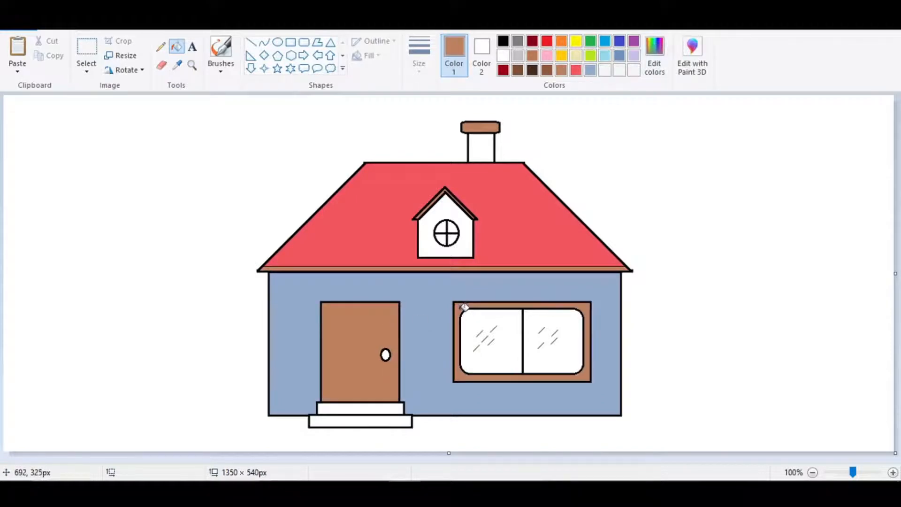
{"action": "left_click", "coordinate": [590, 70]}
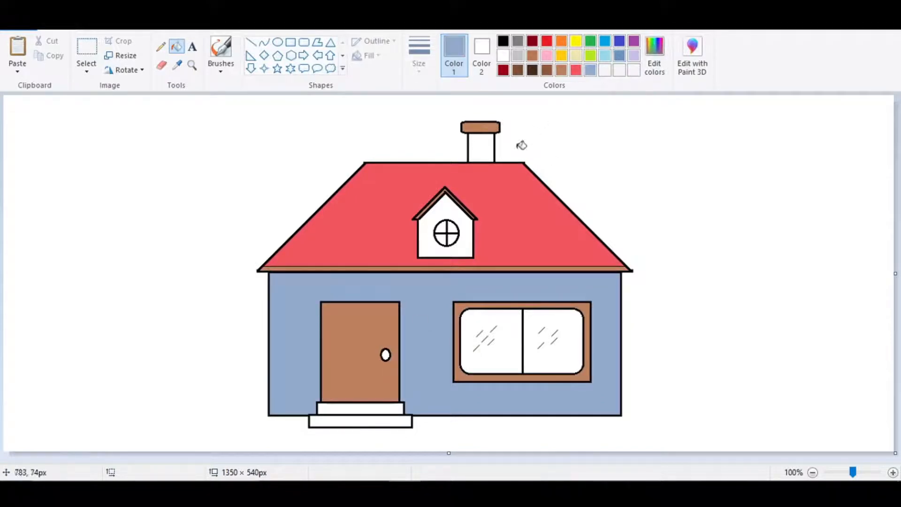
{"action": "left_click", "coordinate": [450, 209]}
- Mix a paler light turquoise as a custom colour and fill the panes of the round dormer window and the large window
{"action": "left_click", "coordinate": [605, 55]}
{"action": "left_click", "coordinate": [655, 58]}
{"action": "left_click_drag", "start_coordinate": [586, 179], "coordinate": [587, 172]}
{"action": "left_click", "coordinate": [328, 335]}
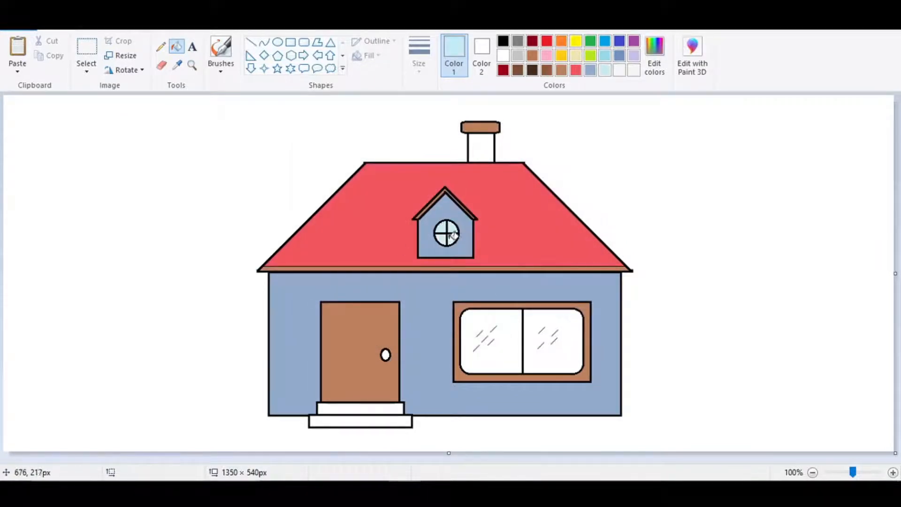
{"action": "left_click", "coordinate": [493, 324]}
{"action": "left_click", "coordinate": [554, 328]}
- Fill the chimney shaft, the door knob and both doorsteps with the custom dark brown
{"action": "left_click", "coordinate": [563, 70]}
{"action": "left_click", "coordinate": [532, 70]}
{"action": "left_click", "coordinate": [486, 147]}
{"action": "left_click", "coordinate": [386, 355]}
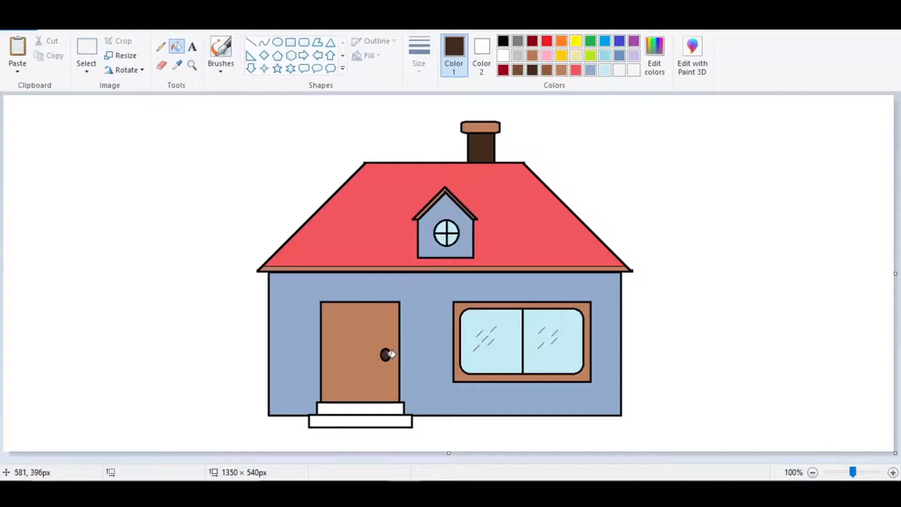
{"action": "left_click", "coordinate": [375, 407]}
{"action": "left_click", "coordinate": [378, 421]}
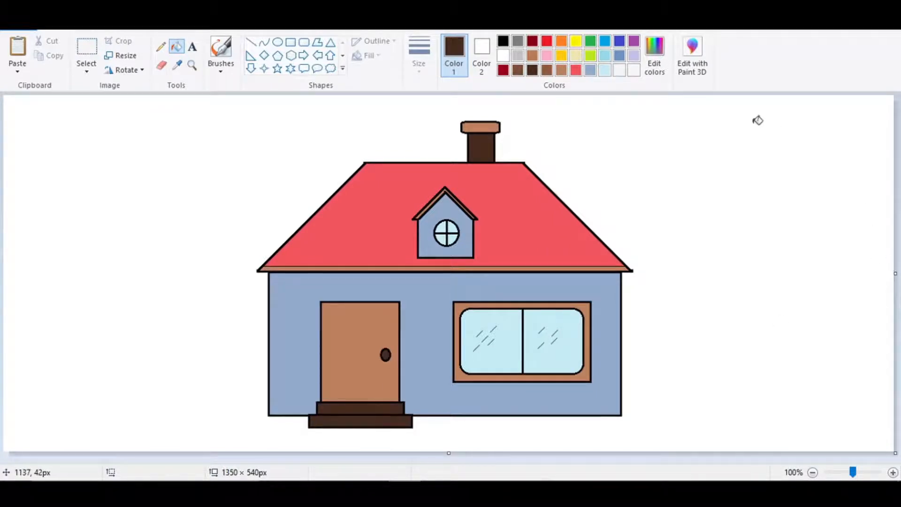
- Mix a paler shade of the light yellow as a custom colour and fill the background around the house with it
{"action": "left_click", "coordinate": [576, 56]}
{"action": "left_click", "coordinate": [655, 65]}
{"action": "left_click", "coordinate": [582, 165]}
{"action": "left_click", "coordinate": [339, 335]}
{"action": "left_click", "coordinate": [714, 169]}
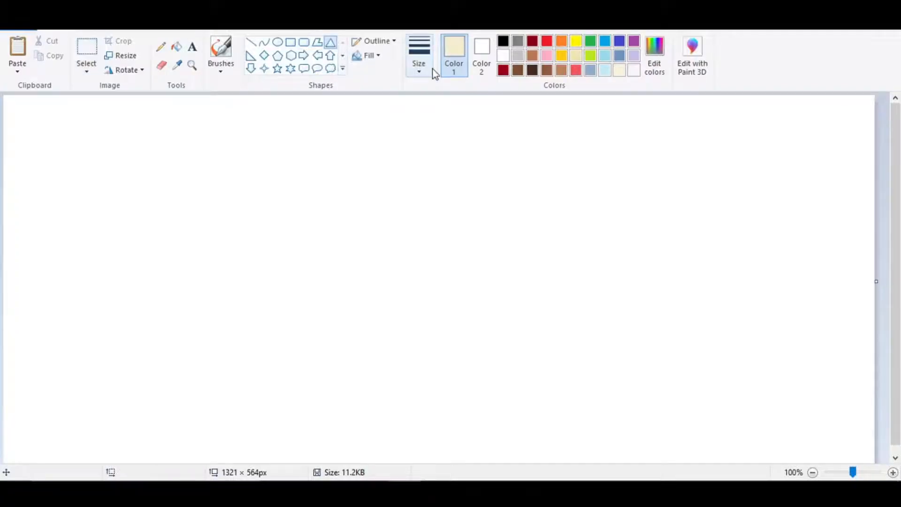
- Draw the second house's outline in thin gray lines: a wide triangular roof with a rectangular wall below it
{"action": "left_click", "coordinate": [423, 66]}
{"action": "left_click", "coordinate": [429, 99]}
{"action": "left_click_drag", "start_coordinate": [296, 136], "coordinate": [541, 258]}
{"action": "left_click_drag", "start_coordinate": [458, 228], "coordinate": [474, 224]}
{"action": "left_click", "coordinate": [483, 319]}
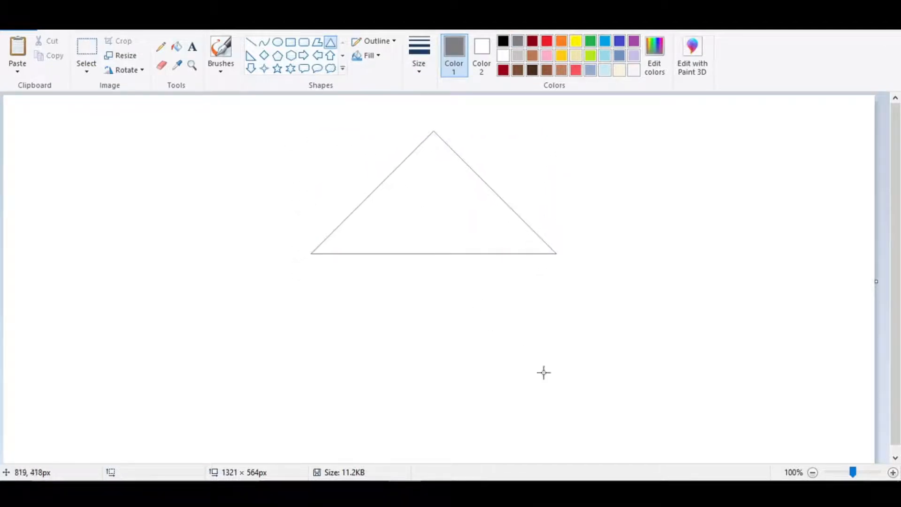
{"action": "left_click", "coordinate": [290, 42]}
{"action": "mouse_move", "coordinate": [324, 253]}
{"action": "left_mouse_down"}
{"action": "mouse_move", "coordinate": [531, 396]}
{"action": "mouse_move", "coordinate": [543, 424]}
{"action": "mouse_move", "coordinate": [547, 417]}
{"action": "left_mouse_up"}
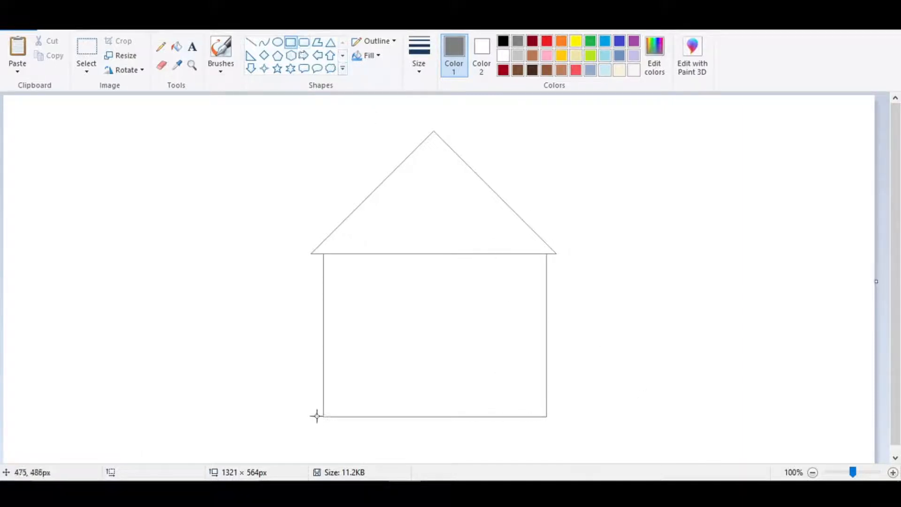
- Draw a narrow base strip beneath the wall and a rectangular door standing on it near the middle
{"action": "left_click_drag", "start_coordinate": [316, 416], "coordinate": [554, 434]}
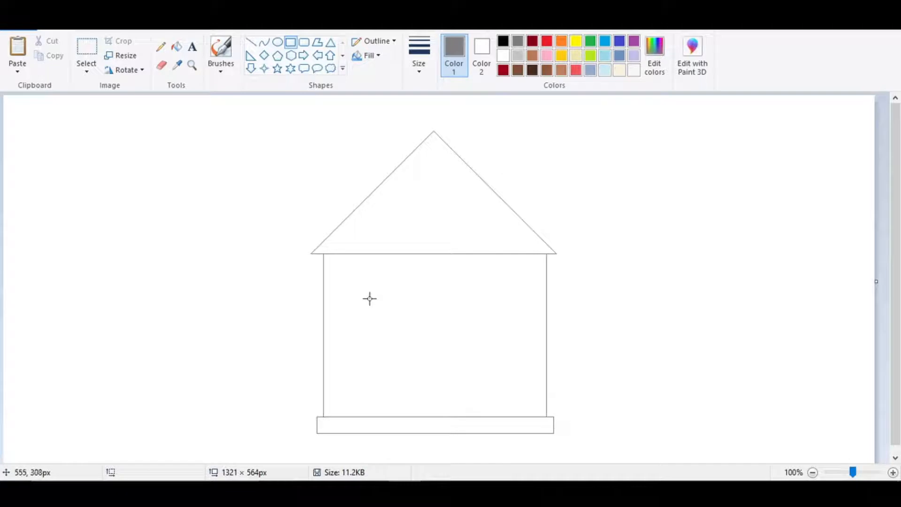
{"action": "left_click_drag", "start_coordinate": [403, 329], "coordinate": [440, 398]}
{"action": "left_click", "coordinate": [510, 374]}
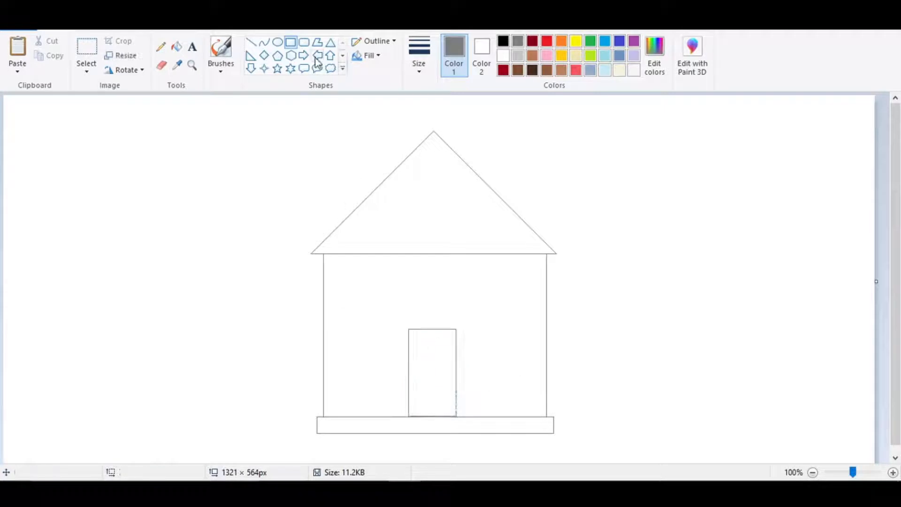
- Draw two round windows of about equal size on the wall, one on each side above the door
{"action": "left_click", "coordinate": [278, 41]}
{"action": "left_click_drag", "start_coordinate": [339, 281], "coordinate": [395, 338]}
{"action": "left_click", "coordinate": [471, 276]}
{"action": "left_click", "coordinate": [87, 47]}
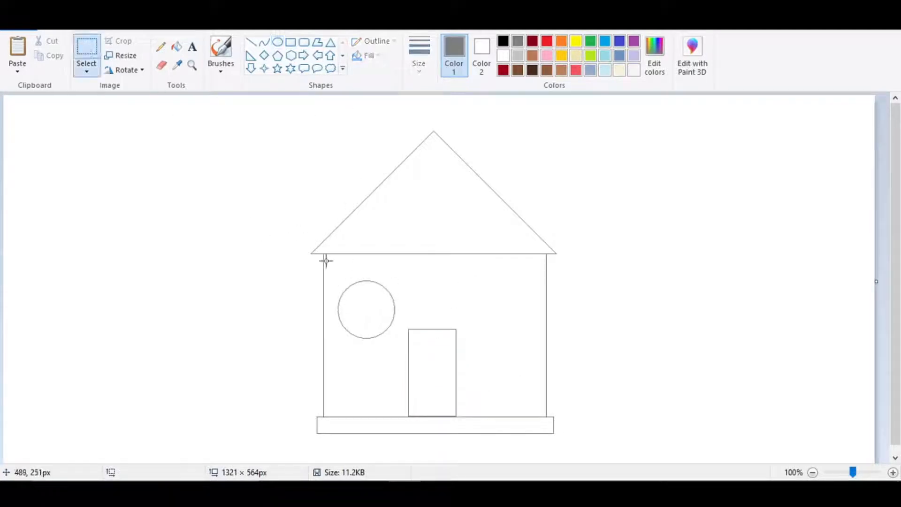
{"action": "left_click", "coordinate": [277, 42]}
{"action": "left_click_drag", "start_coordinate": [475, 280], "coordinate": [533, 336]}
{"action": "left_click", "coordinate": [492, 362]}
- Draw a smaller circle, about 73 × 70 px, inside each round window to form its frame
{"action": "left_click_drag", "start_coordinate": [350, 289], "coordinate": [391, 332]}
{"action": "left_click_drag", "start_coordinate": [349, 311], "coordinate": [366, 286]}
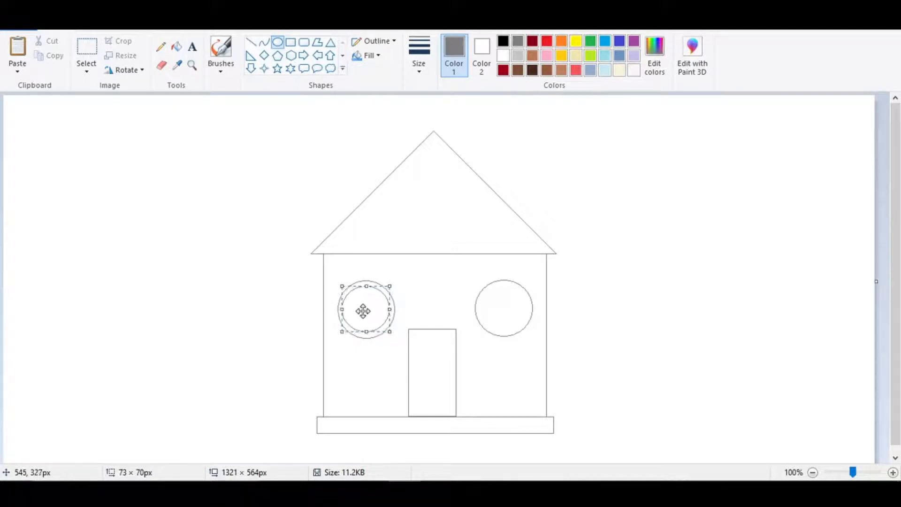
{"action": "left_click", "coordinate": [484, 294]}
{"action": "left_click_drag", "start_coordinate": [489, 291], "coordinate": [527, 308]}
{"action": "left_click", "coordinate": [443, 289]}
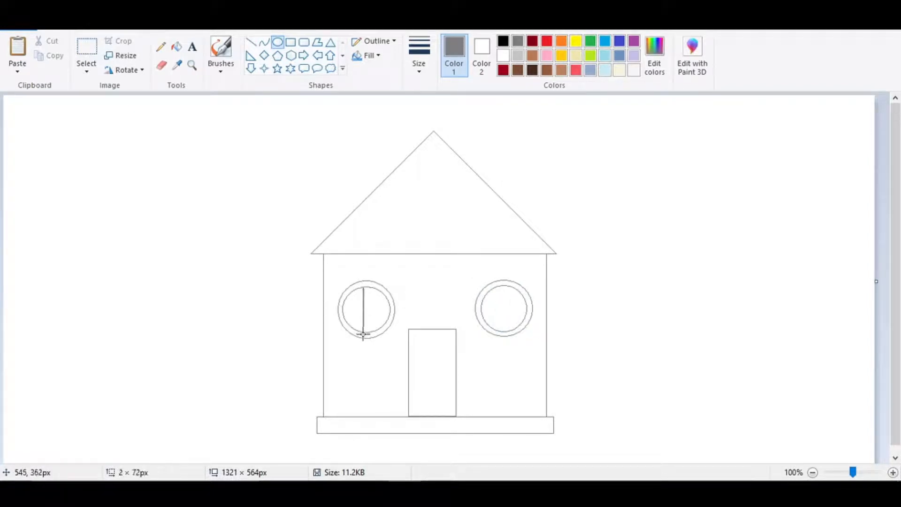
- Divide the inner circle of both round windows into four panes with crossing vertical and horizontal lines
{"action": "left_click", "coordinate": [251, 43]}
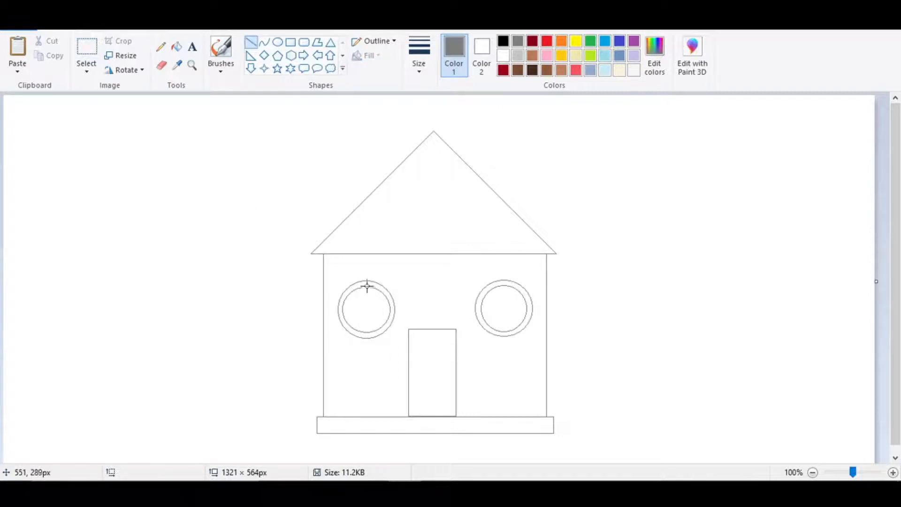
{"action": "mouse_move", "coordinate": [366, 288]}
{"action": "left_mouse_down"}
{"action": "mouse_move", "coordinate": [366, 332]}
{"action": "mouse_move", "coordinate": [390, 309]}
{"action": "left_mouse_up"}
{"action": "mouse_move", "coordinate": [482, 308]}
{"action": "left_mouse_down"}
{"action": "mouse_move", "coordinate": [530, 310]}
{"action": "mouse_move", "coordinate": [504, 314]}
{"action": "mouse_move", "coordinate": [504, 334]}
{"action": "left_mouse_up"}
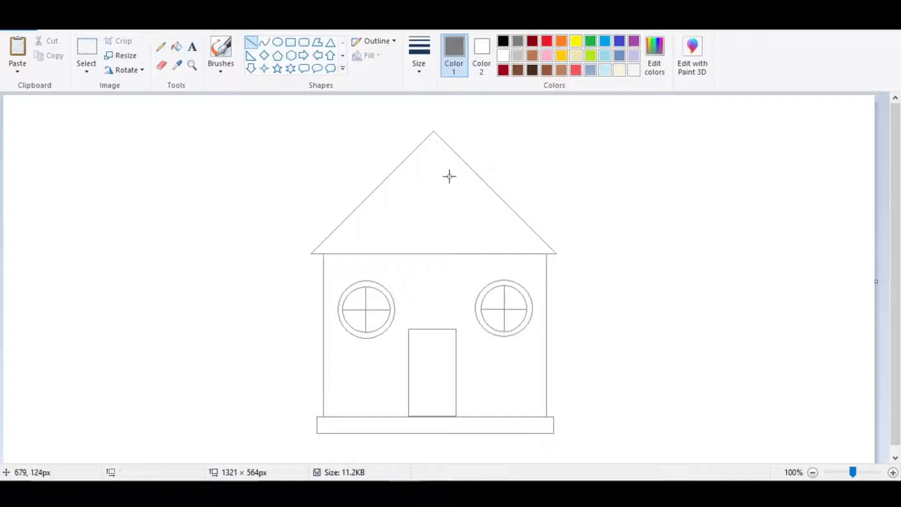
- Draw five horizontal lines across the triangular roof, spaced from the eaves up towards the peak
{"action": "left_click_drag", "start_coordinate": [331, 233], "coordinate": [535, 233]}
{"action": "left_click_drag", "start_coordinate": [351, 215], "coordinate": [516, 214]}
{"action": "left_click_drag", "start_coordinate": [374, 193], "coordinate": [491, 193]}
{"action": "left_click_drag", "start_coordinate": [391, 175], "coordinate": [475, 175]}
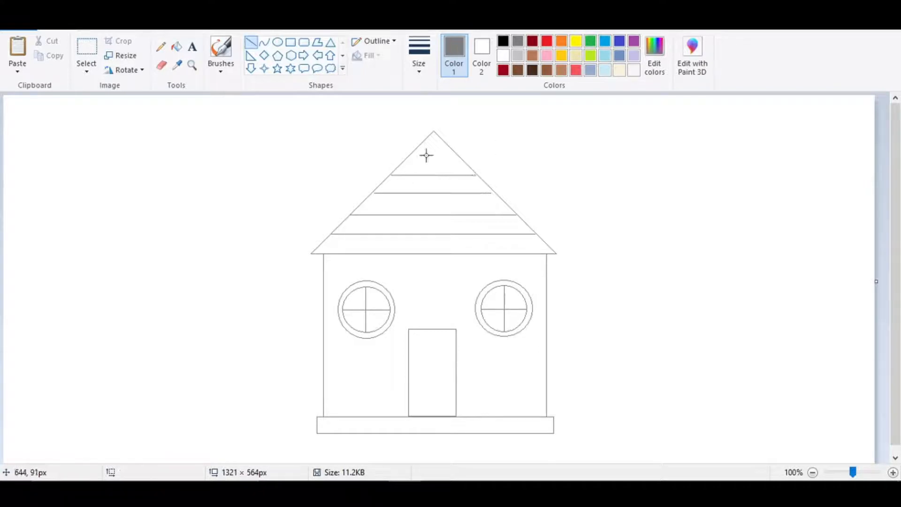
{"action": "left_click_drag", "start_coordinate": [411, 158], "coordinate": [457, 157]}
- Draw a small oval knob on the left edge of the door
{"action": "left_click", "coordinate": [277, 42]}
{"action": "left_click_drag", "start_coordinate": [409, 366], "coordinate": [413, 371]}
{"action": "left_click", "coordinate": [444, 377]}
- Fill all bands of the roof with the custom red and the wall with the custom cream
{"action": "left_click", "coordinate": [577, 71]}
{"action": "left_click", "coordinate": [177, 46]}
{"action": "left_click", "coordinate": [434, 154]}
{"action": "left_click", "coordinate": [430, 221]}
{"action": "left_click", "coordinate": [432, 238]}
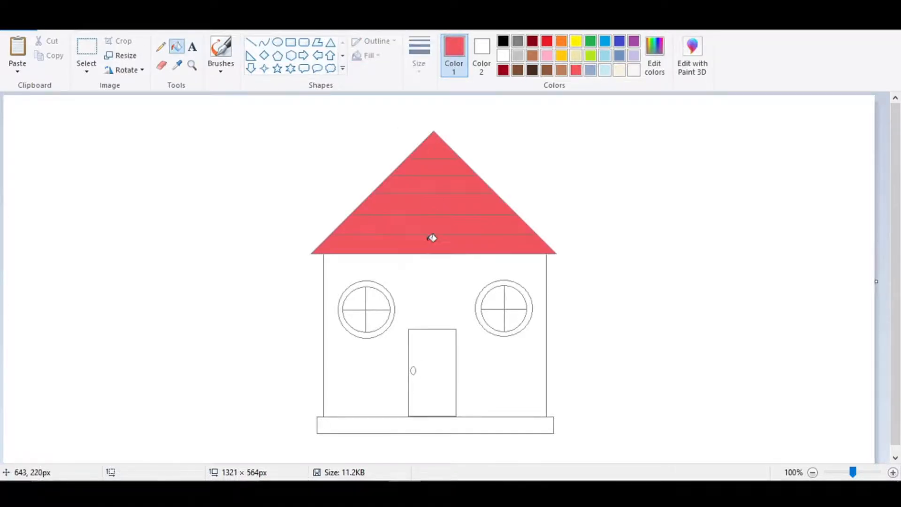
{"action": "left_click", "coordinate": [621, 72]}
{"action": "left_click", "coordinate": [448, 296]}
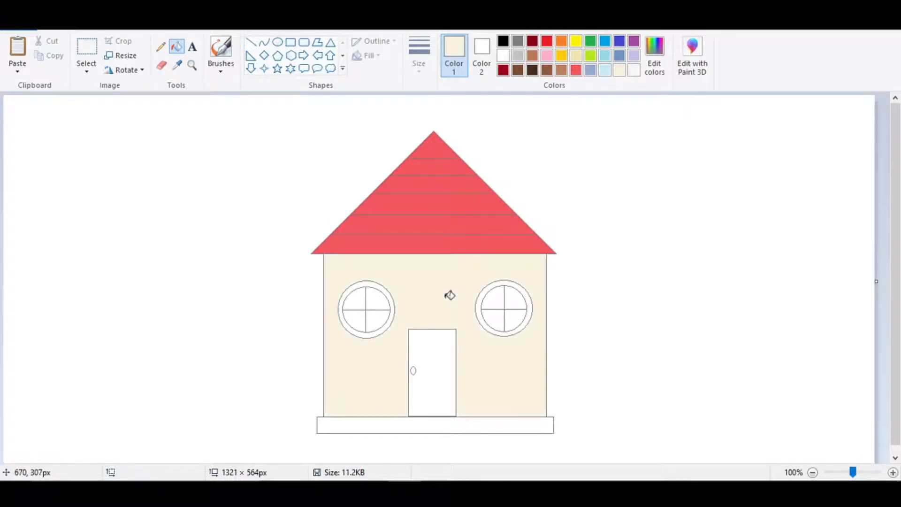
- Fill both round window frames and the door with the custom light brown
{"action": "left_click", "coordinate": [562, 70]}
{"action": "left_click", "coordinate": [496, 282]}
{"action": "left_click", "coordinate": [390, 292]}
{"action": "left_click", "coordinate": [427, 356]}
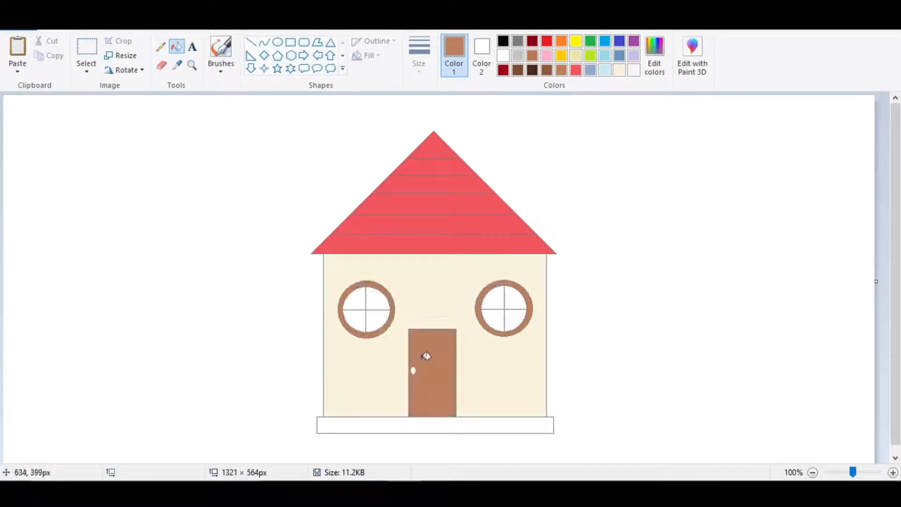
- Fill the base strip under the house with light gray
{"action": "left_click", "coordinate": [429, 424]}
{"action": "left_click", "coordinate": [518, 55]}
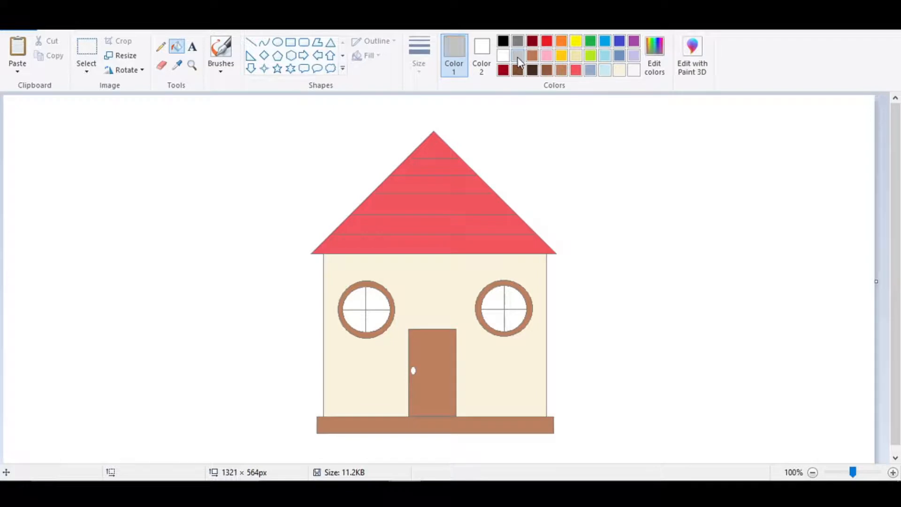
{"action": "left_click", "coordinate": [408, 422]}
- Fill all panes of both round windows with the custom light turquoise and the door knob with the custom dark brown
{"action": "left_click", "coordinate": [605, 71]}
{"action": "left_click", "coordinate": [514, 294]}
{"action": "left_click", "coordinate": [499, 296]}
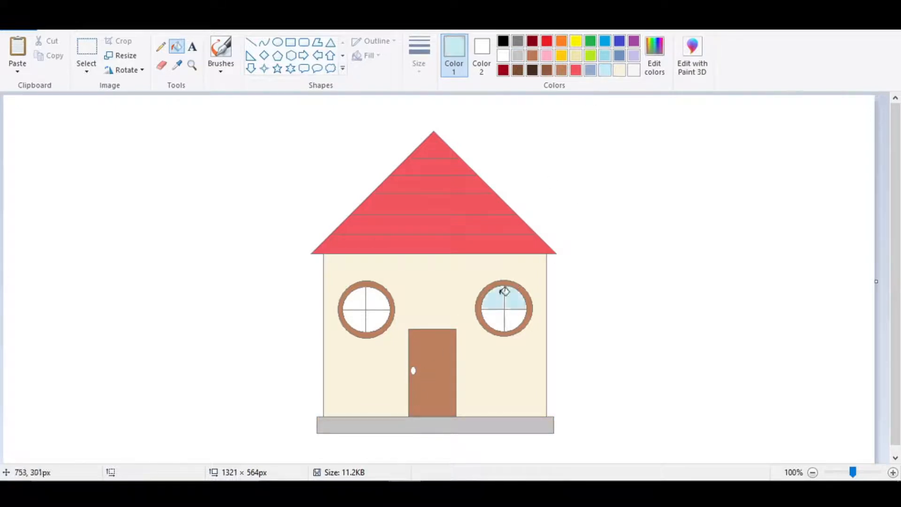
{"action": "left_click", "coordinate": [494, 321]}
{"action": "left_click", "coordinate": [517, 316]}
{"action": "left_click", "coordinate": [361, 300]}
{"action": "left_click", "coordinate": [374, 300]}
{"action": "left_click", "coordinate": [359, 318]}
{"action": "left_click", "coordinate": [376, 318]}
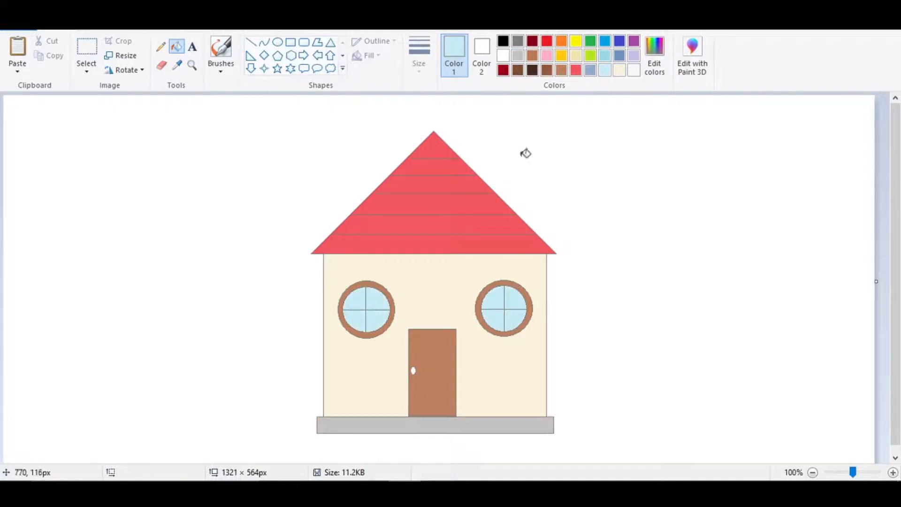
{"action": "left_click", "coordinate": [533, 72]}
{"action": "left_click", "coordinate": [414, 371]}
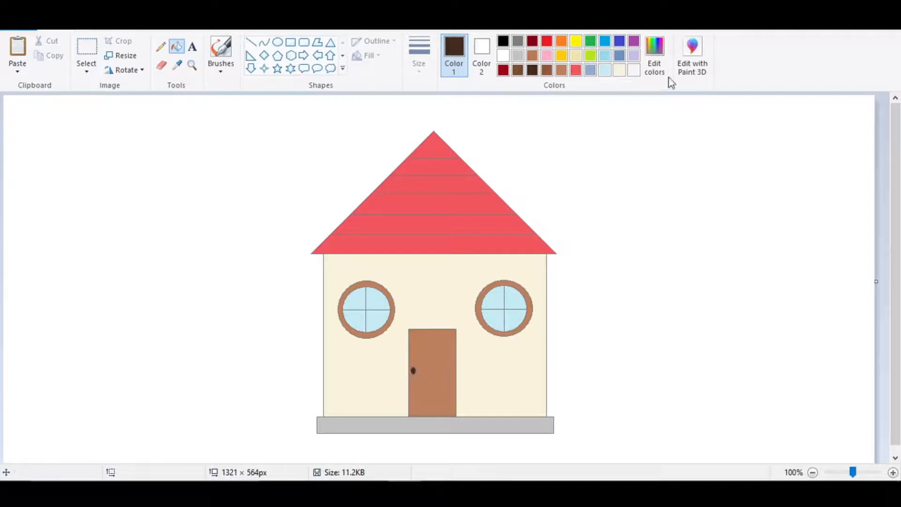
- Undo the dark brown background fill, mix a very pale shade of that brown as a custom colour and fill the background with it
{"action": "left_click", "coordinate": [664, 185]}
{"action": "key", "text": "ctrl+z"}
{"action": "left_click", "coordinate": [655, 56]}
{"action": "left_click", "coordinate": [586, 167]}
{"action": "left_click", "coordinate": [329, 335]}
{"action": "left_click", "coordinate": [622, 288]}
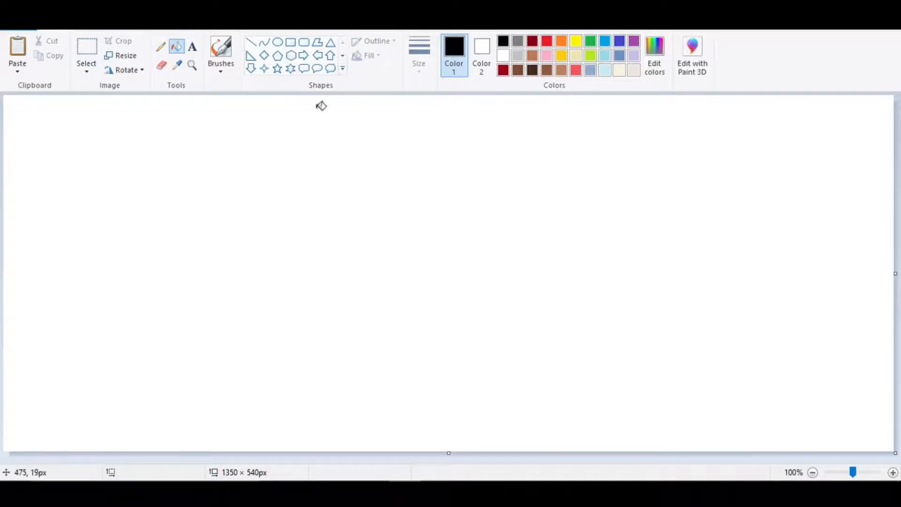
- Draw a wide black triangle as the third house's roof, centred at the upper edge of the blank canvas
{"action": "left_click", "coordinate": [331, 42]}
{"action": "left_click_drag", "start_coordinate": [309, 128], "coordinate": [721, 282]}
{"action": "left_click_drag", "start_coordinate": [575, 252], "coordinate": [507, 225]}
{"action": "left_click", "coordinate": [478, 322]}
- Draw a second triangle of about 614 × 234 px without fill, centred slightly below the first one's peak
{"action": "mouse_move", "coordinate": [438, 142]}
{"action": "left_mouse_down"}
{"action": "mouse_move", "coordinate": [773, 331]}
{"action": "mouse_move", "coordinate": [834, 305]}
{"action": "left_mouse_up"}
{"action": "left_click_drag", "start_coordinate": [738, 263], "coordinate": [548, 235]}
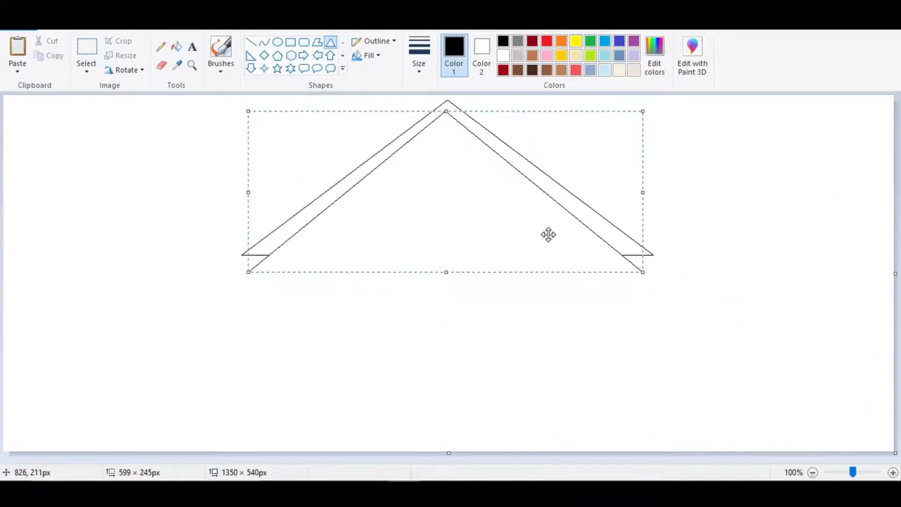
{"action": "left_click_drag", "start_coordinate": [248, 195], "coordinate": [238, 188]}
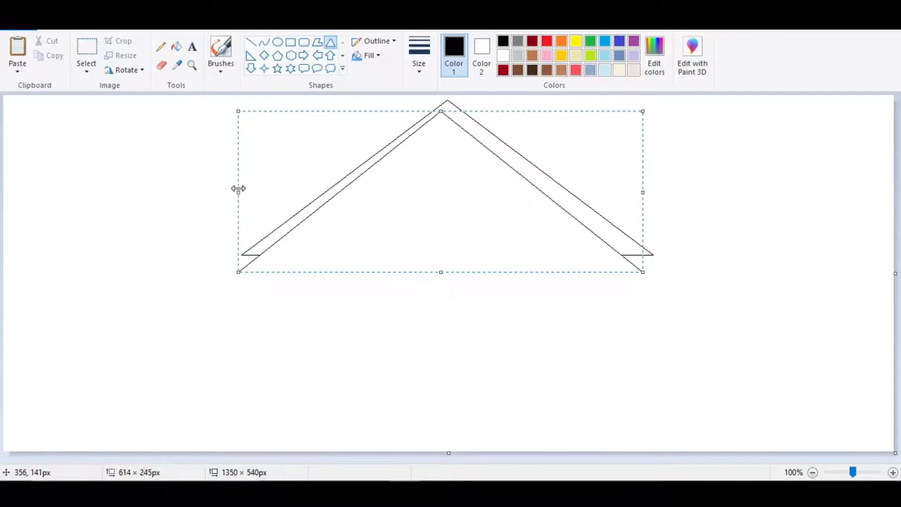
{"action": "left_click_drag", "start_coordinate": [443, 111], "coordinate": [444, 117]}
{"action": "left_click_drag", "start_coordinate": [432, 153], "coordinate": [436, 149]}
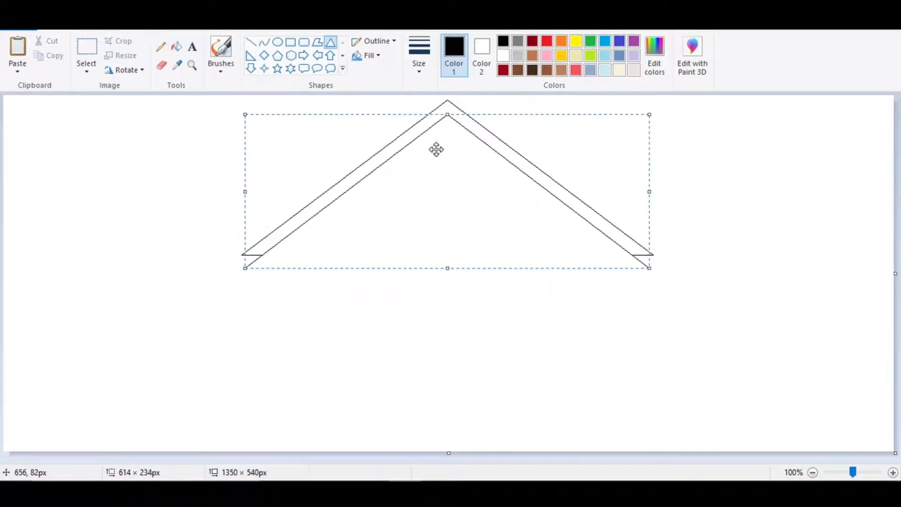
{"action": "left_click", "coordinate": [369, 56]}
{"action": "left_click", "coordinate": [380, 72]}
{"action": "left_click", "coordinate": [375, 315]}
- Erase the inner triangle's part below the roof's base line and draw a wide rectangular wall under the roof
{"action": "left_click", "coordinate": [161, 66]}
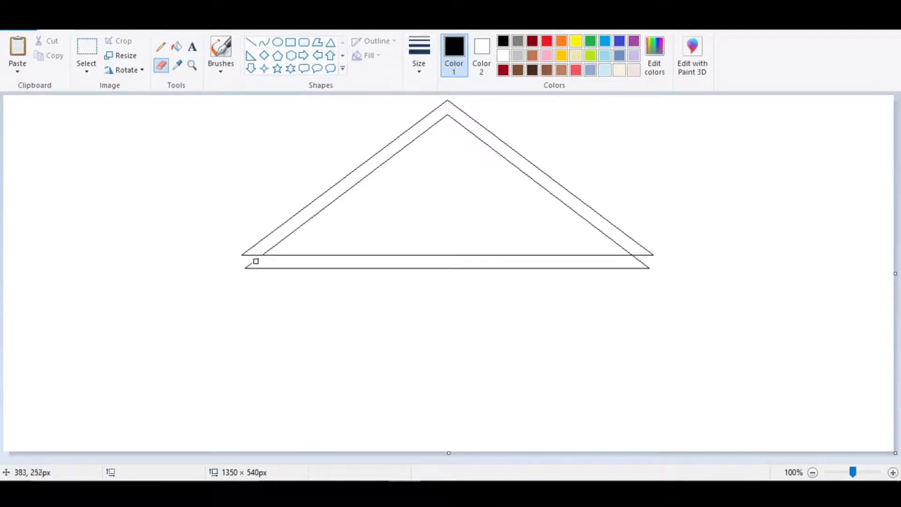
{"action": "left_click_drag", "start_coordinate": [286, 267], "coordinate": [339, 268]}
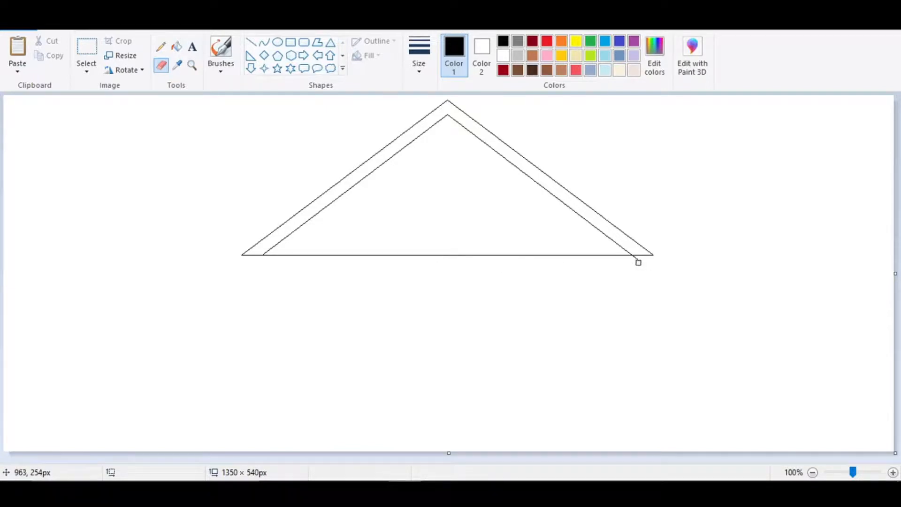
{"action": "left_click", "coordinate": [290, 42]}
{"action": "left_click_drag", "start_coordinate": [262, 255], "coordinate": [632, 394]}
{"action": "left_click", "coordinate": [700, 382]}
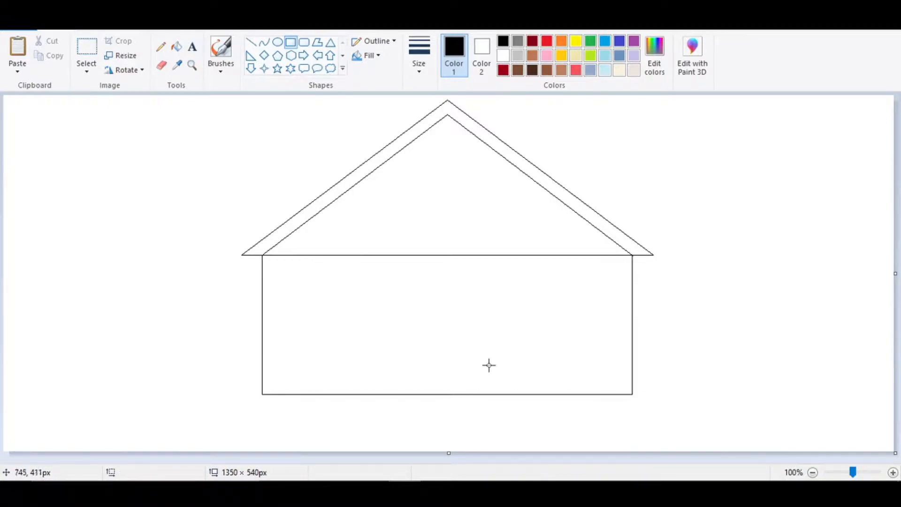
- Draw two equal rectangular windows one above the other on the left part of the wall
{"action": "left_click_drag", "start_coordinate": [295, 281], "coordinate": [351, 313]}
{"action": "left_click", "coordinate": [318, 338]}
{"action": "left_click_drag", "start_coordinate": [294, 333], "coordinate": [351, 367]}
{"action": "left_click", "coordinate": [429, 346]}
- Draw two matching rectangular windows one above the other on the right part of the wall
{"action": "left_click", "coordinate": [87, 48]}
{"action": "left_click", "coordinate": [294, 45]}
{"action": "left_click_drag", "start_coordinate": [529, 280], "coordinate": [583, 298]}
{"action": "left_click", "coordinate": [568, 365]}
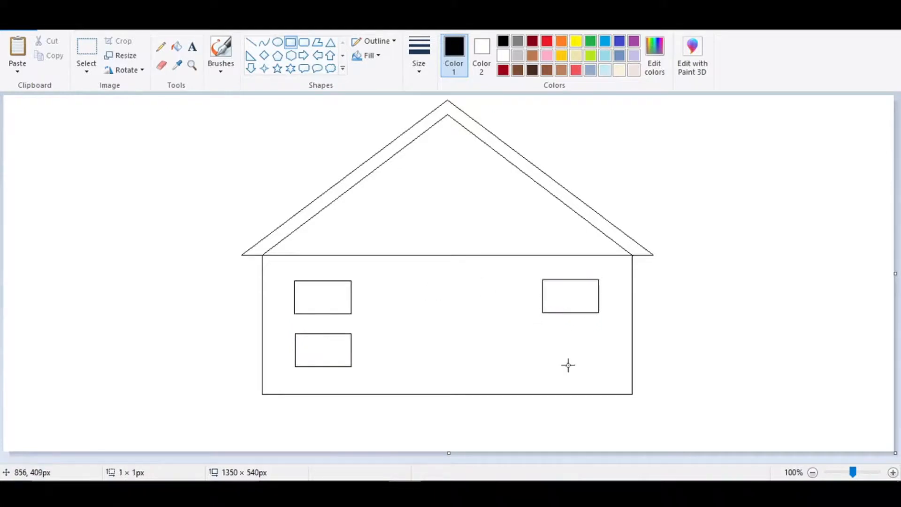
{"action": "left_click_drag", "start_coordinate": [543, 320], "coordinate": [600, 353]}
{"action": "left_click_drag", "start_coordinate": [577, 336], "coordinate": [577, 348]}
{"action": "left_click", "coordinate": [481, 320]}
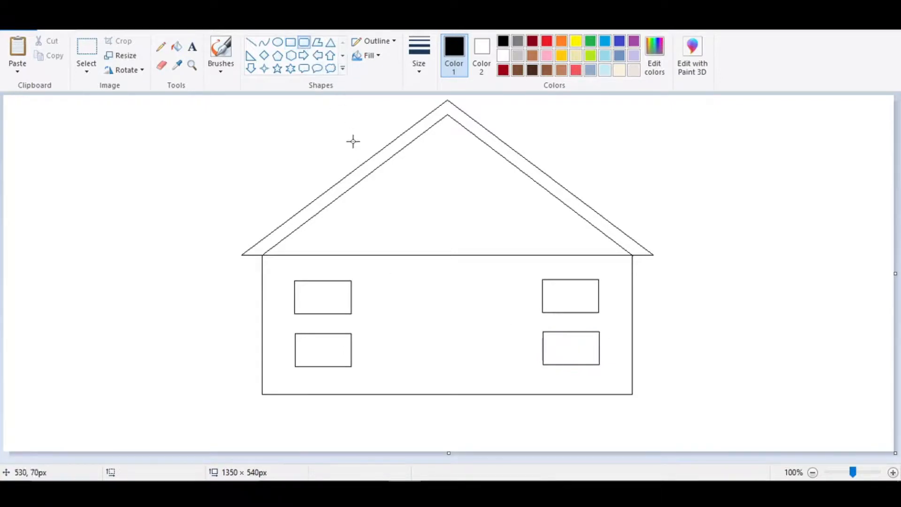
- Draw a tall ellipse across the middle of the wall's lower edge and enlarge it into the outer door arch
{"action": "left_click", "coordinate": [278, 42]}
{"action": "mouse_move", "coordinate": [408, 289]}
{"action": "left_mouse_down"}
{"action": "mouse_move", "coordinate": [418, 342]}
{"action": "mouse_move", "coordinate": [479, 440]}
{"action": "left_mouse_up"}
{"action": "left_click_drag", "start_coordinate": [443, 319], "coordinate": [446, 341]}
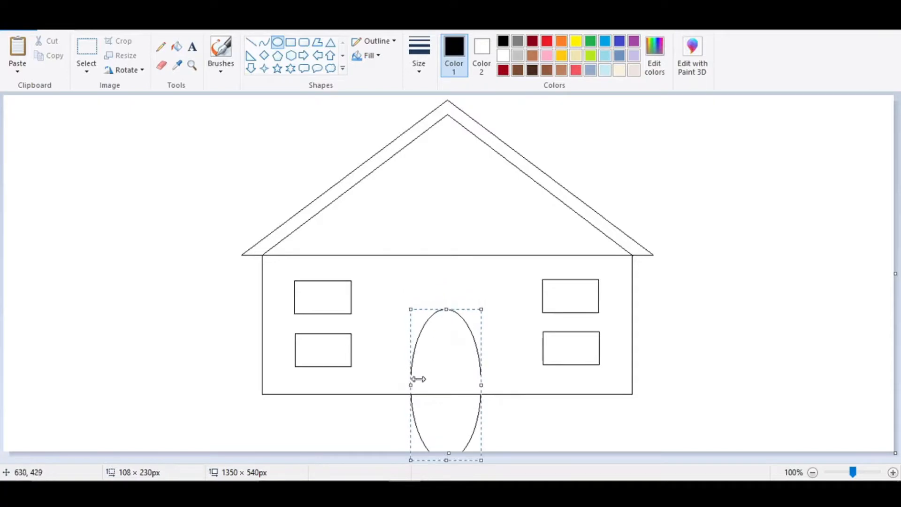
{"action": "left_click_drag", "start_coordinate": [411, 385], "coordinate": [400, 382]}
{"action": "left_click_drag", "start_coordinate": [481, 379], "coordinate": [493, 379]}
{"action": "left_click_drag", "start_coordinate": [447, 310], "coordinate": [446, 298]}
- Draw a smaller ellipse centred inside the door arch and erase the parts of both ellipses below the wall
{"action": "mouse_move", "coordinate": [415, 324]}
{"action": "left_mouse_down"}
{"action": "mouse_move", "coordinate": [523, 447]}
{"action": "mouse_move", "coordinate": [497, 471]}
{"action": "left_mouse_up"}
{"action": "mouse_move", "coordinate": [458, 415]}
{"action": "left_mouse_down"}
{"action": "mouse_move", "coordinate": [447, 402]}
{"action": "mouse_move", "coordinate": [484, 388]}
{"action": "left_mouse_up"}
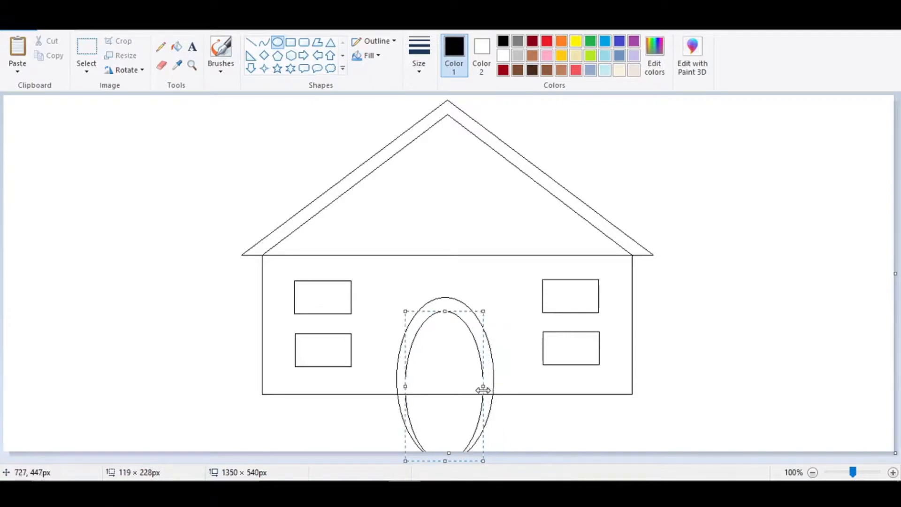
{"action": "left_click_drag", "start_coordinate": [405, 386], "coordinate": [408, 390]}
{"action": "left_click", "coordinate": [573, 426]}
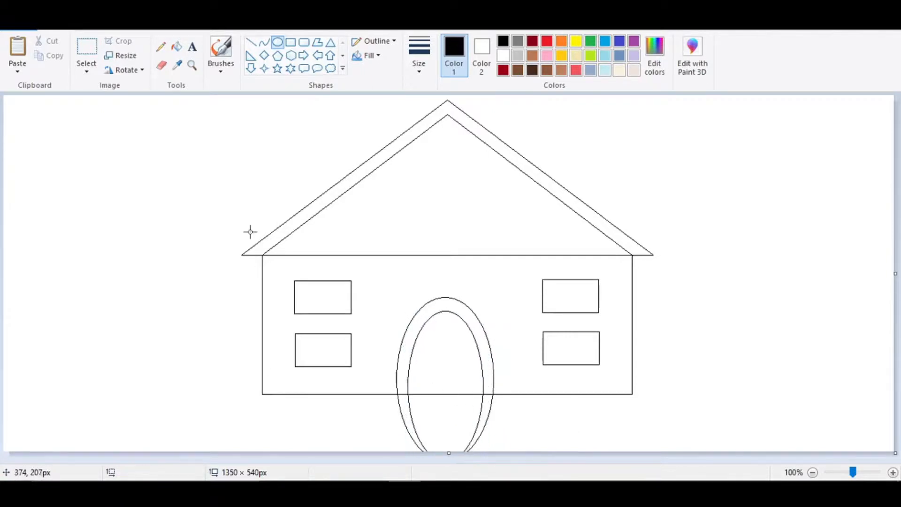
{"action": "left_click", "coordinate": [161, 65]}
{"action": "left_click_drag", "start_coordinate": [406, 424], "coordinate": [415, 438]}
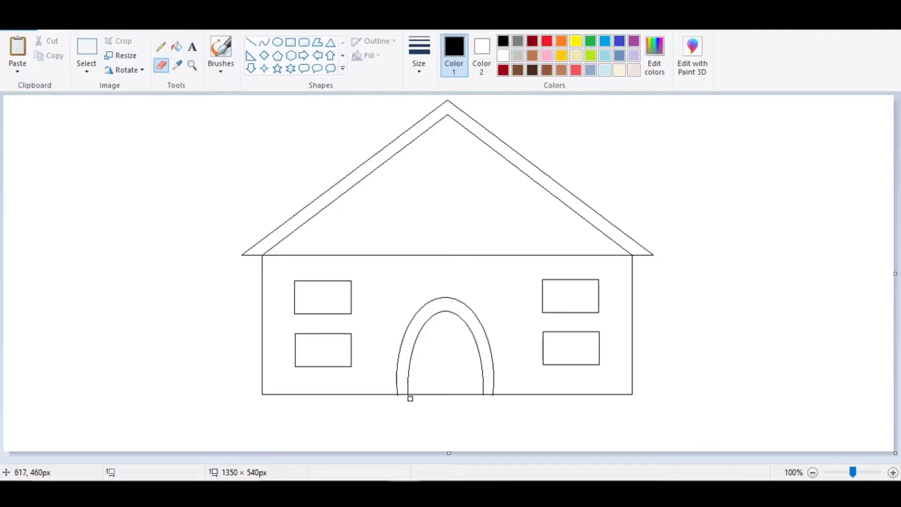
- Split the arched door with a vertical centre line and draw a small oval on each door leaf
{"action": "left_click", "coordinate": [252, 42]}
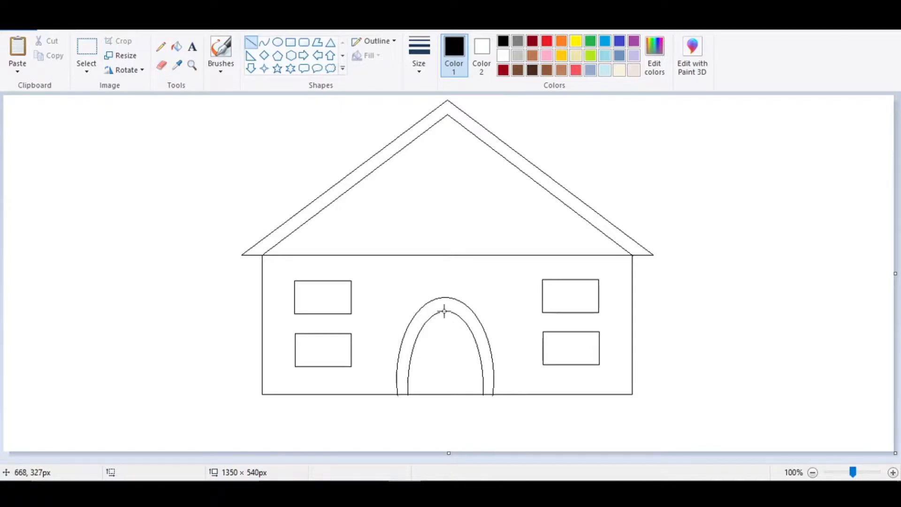
{"action": "left_click_drag", "start_coordinate": [446, 311], "coordinate": [445, 395]}
{"action": "left_click", "coordinate": [278, 42]}
{"action": "mouse_move", "coordinate": [427, 333]}
{"action": "left_mouse_down"}
{"action": "mouse_move", "coordinate": [434, 343]}
{"action": "mouse_move", "coordinate": [466, 338]}
{"action": "mouse_move", "coordinate": [455, 341]}
{"action": "mouse_move", "coordinate": [462, 345]}
{"action": "mouse_move", "coordinate": [449, 330]}
{"action": "mouse_move", "coordinate": [464, 345]}
{"action": "left_mouse_up"}
{"action": "key", "text": "ctrl+z"}
{"action": "left_click", "coordinate": [466, 360]}
- Divide each of the four rectangular windows in half with a vertical line
{"action": "left_click", "coordinate": [250, 42]}
{"action": "left_click_drag", "start_coordinate": [322, 281], "coordinate": [323, 351]}
{"action": "left_click_drag", "start_coordinate": [571, 280], "coordinate": [570, 365]}
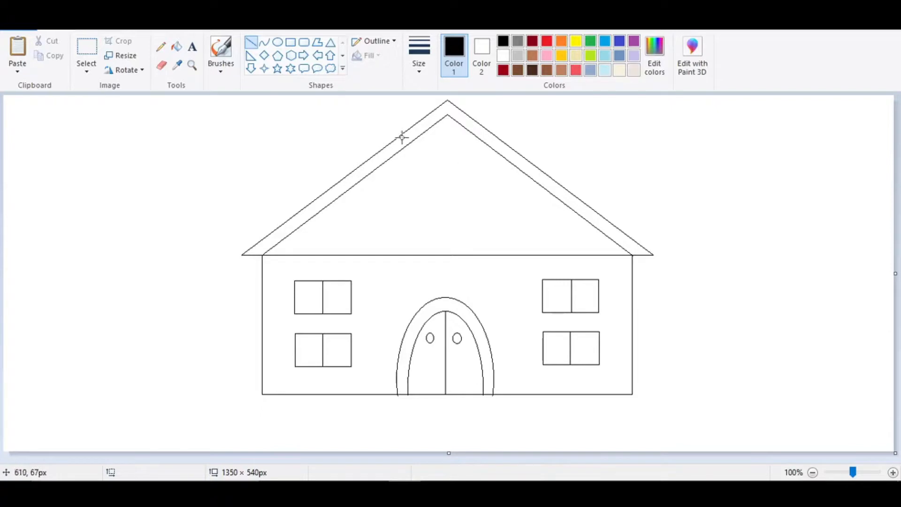
- Draw a small triangle in the peak of the gable, aligned with the inner roof lines
{"action": "left_click", "coordinate": [330, 44]}
{"action": "mouse_move", "coordinate": [447, 115]}
{"action": "left_mouse_down"}
{"action": "mouse_move", "coordinate": [384, 152]}
{"action": "mouse_move", "coordinate": [473, 137]}
{"action": "mouse_move", "coordinate": [444, 139]}
{"action": "left_mouse_up"}
{"action": "left_click", "coordinate": [452, 180]}
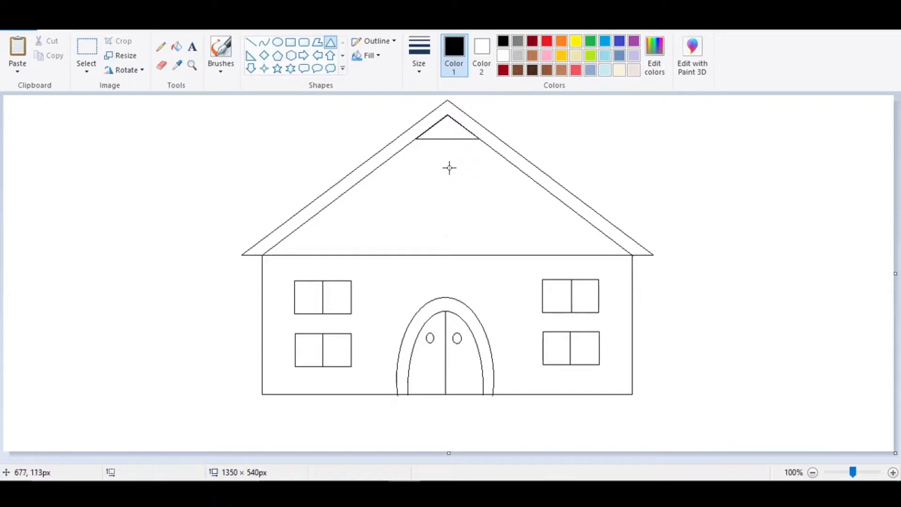
- Draw three narrow adjoining rectangles, each about 28 × 175 px, from the small gable triangle down to the top of the wall
{"action": "left_click", "coordinate": [304, 42]}
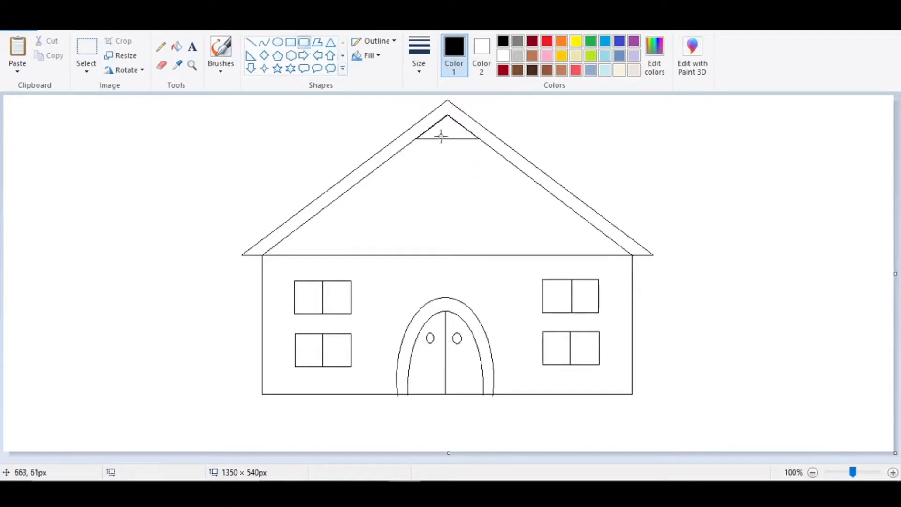
{"action": "left_click", "coordinate": [291, 42]}
{"action": "left_click_drag", "start_coordinate": [438, 140], "coordinate": [456, 255]}
{"action": "left_click", "coordinate": [490, 238]}
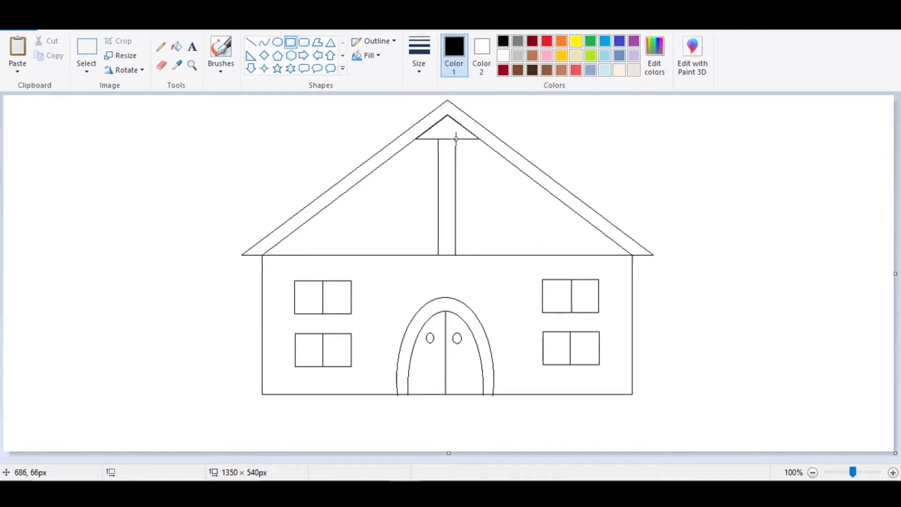
{"action": "left_click_drag", "start_coordinate": [456, 138], "coordinate": [472, 255]}
{"action": "left_click", "coordinate": [379, 162]}
{"action": "left_click_drag", "start_coordinate": [437, 139], "coordinate": [420, 256]}
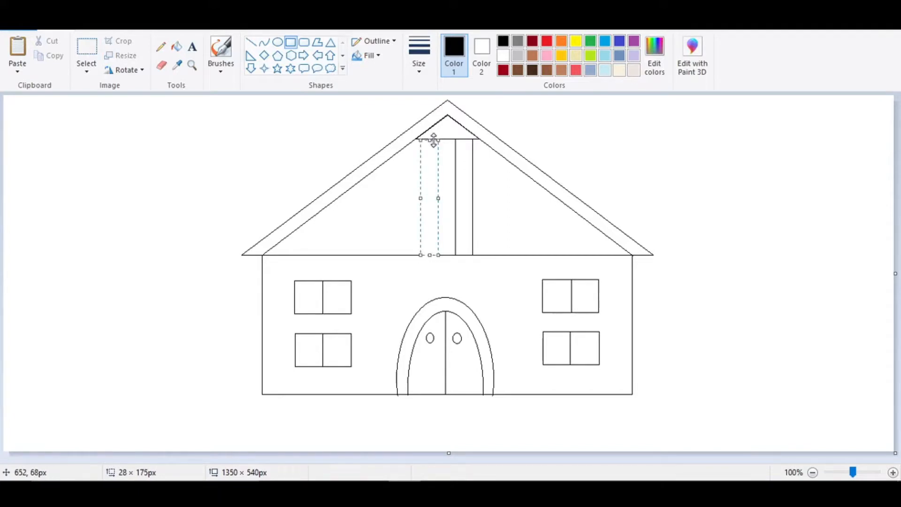
{"action": "left_click", "coordinate": [491, 257]}
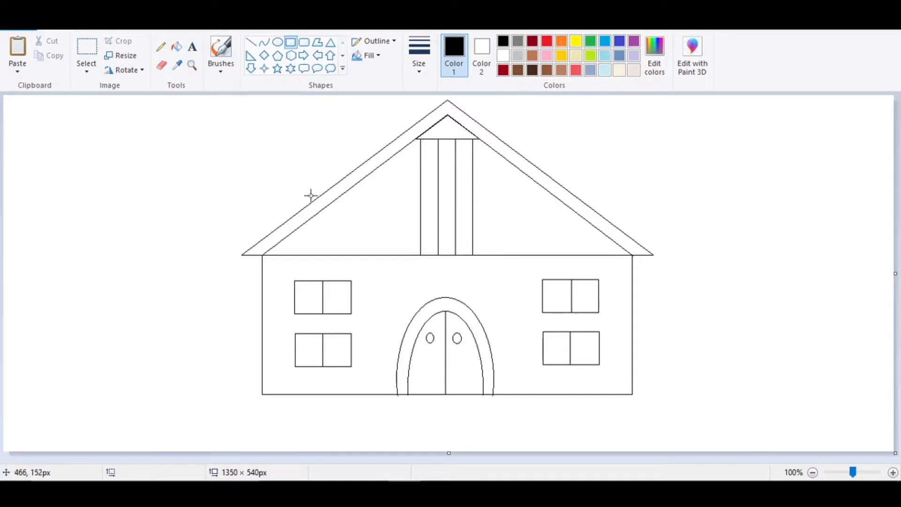
- Draw evenly spaced vertical plank lines from the wall's top edge up to the inner roof line across the gable's left half
{"action": "left_click", "coordinate": [251, 43]}
{"action": "left_click_drag", "start_coordinate": [405, 256], "coordinate": [406, 146]}
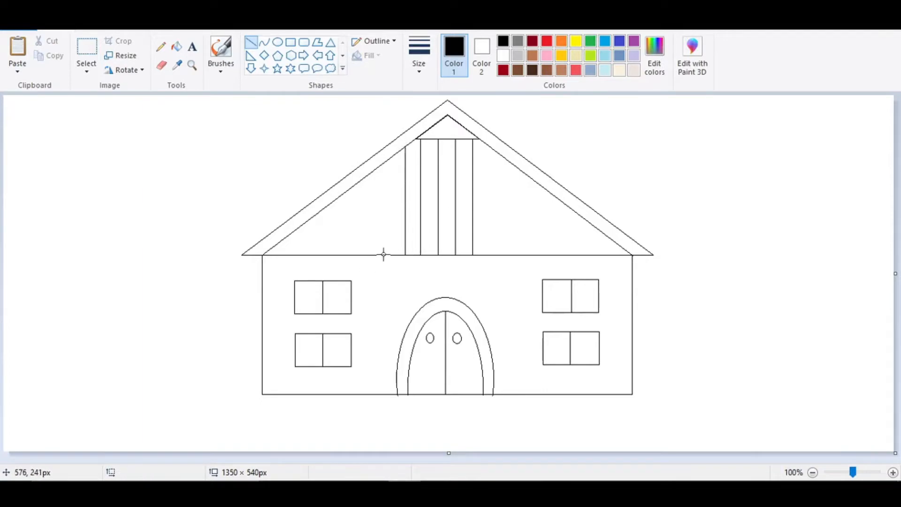
{"action": "left_click_drag", "start_coordinate": [390, 255], "coordinate": [390, 159]}
{"action": "left_click_drag", "start_coordinate": [373, 255], "coordinate": [374, 185]}
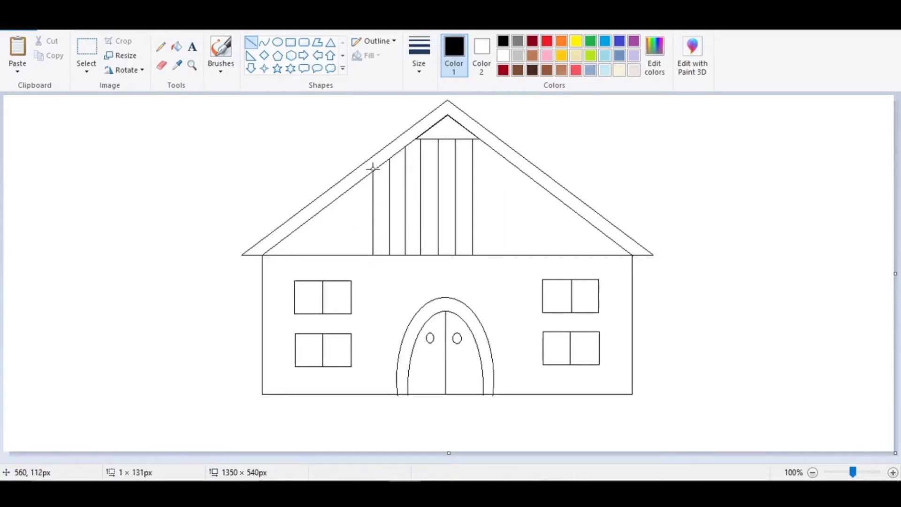
{"action": "left_click_drag", "start_coordinate": [357, 255], "coordinate": [357, 183]}
{"action": "left_click_drag", "start_coordinate": [340, 255], "coordinate": [340, 196]}
{"action": "left_click_drag", "start_coordinate": [325, 256], "coordinate": [325, 208]}
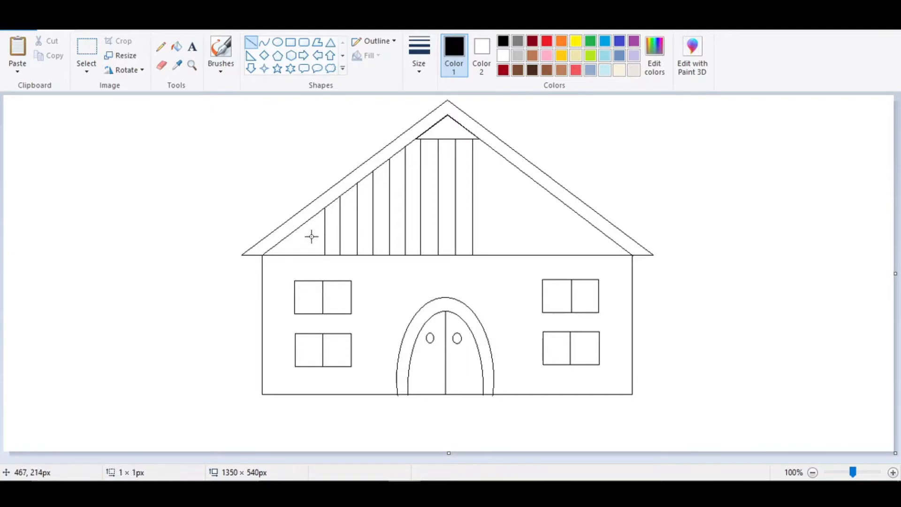
{"action": "left_click_drag", "start_coordinate": [306, 255], "coordinate": [306, 220]}
{"action": "left_click_drag", "start_coordinate": [284, 237], "coordinate": [285, 238]}
- Copy the planked left half of the roof, flip it horizontally and place it over the right half
{"action": "left_click", "coordinate": [87, 49]}
{"action": "left_click_drag", "start_coordinate": [191, 97], "coordinate": [447, 256]}
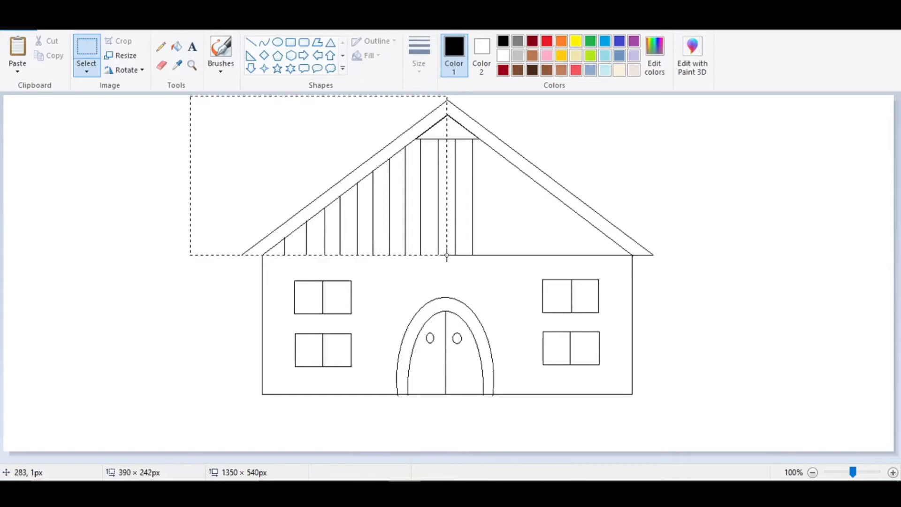
{"action": "right_click", "coordinate": [423, 232]}
{"action": "left_click", "coordinate": [453, 255]}
{"action": "left_click", "coordinate": [14, 46]}
{"action": "left_click_drag", "start_coordinate": [91, 203], "coordinate": [131, 202]}
{"action": "right_click", "coordinate": [217, 223]}
{"action": "mouse_move", "coordinate": [277, 336]}
{"action": "left_click", "coordinate": [359, 393]}
{"action": "left_click_drag", "start_coordinate": [276, 189], "coordinate": [537, 189]}
{"action": "left_click", "coordinate": [808, 203]}
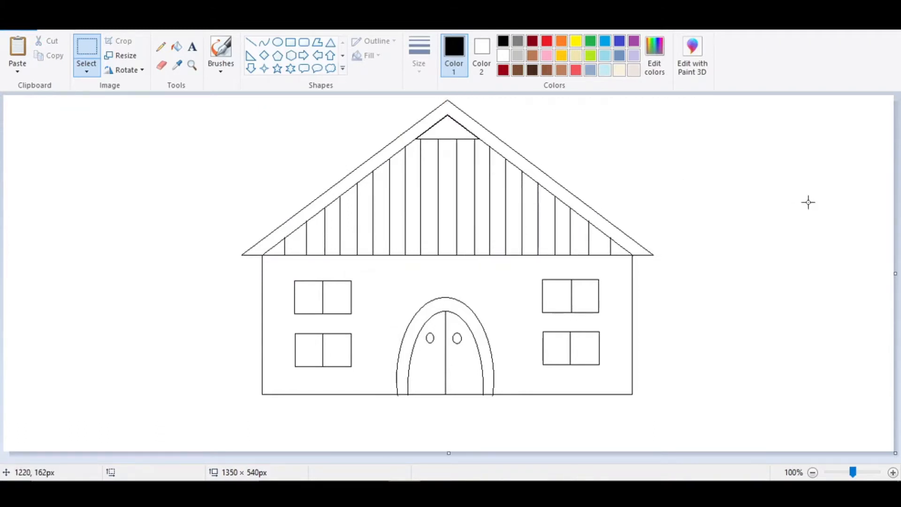
- Draw a small attic window from two nested rectangles with solid fill, centred on the upper gable planks
{"action": "left_click", "coordinate": [290, 42]}
{"action": "left_click", "coordinate": [367, 55]}
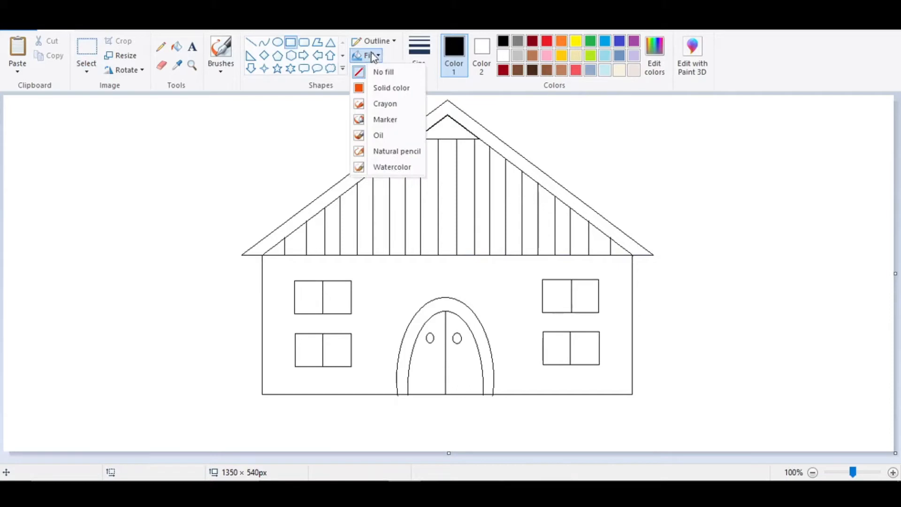
{"action": "left_click", "coordinate": [387, 90]}
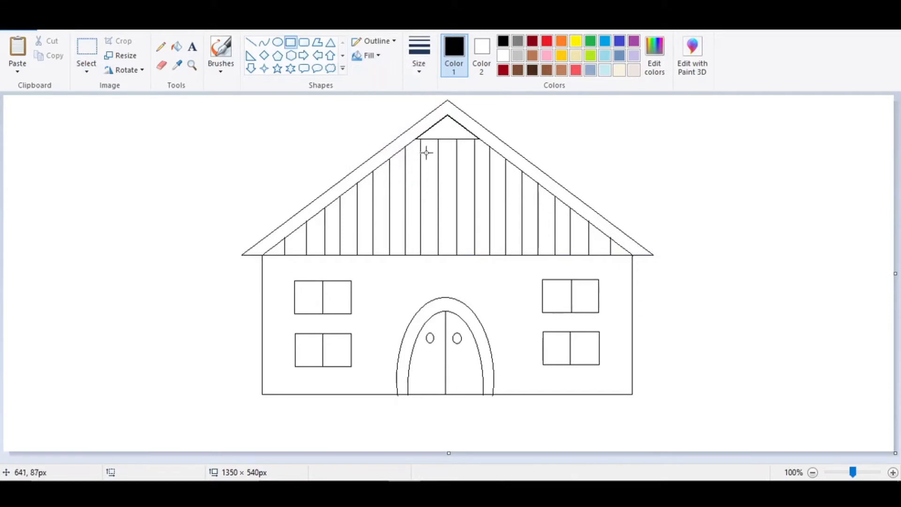
{"action": "mouse_move", "coordinate": [426, 153]}
{"action": "left_mouse_down"}
{"action": "mouse_move", "coordinate": [470, 181]}
{"action": "mouse_move", "coordinate": [447, 170]}
{"action": "mouse_move", "coordinate": [463, 175]}
{"action": "left_mouse_up"}
{"action": "left_click", "coordinate": [513, 213]}
- Draw a small diamond of about 24 × 21 px inside the triangle at the gable's peak
{"action": "left_click", "coordinate": [264, 55]}
{"action": "left_click_drag", "start_coordinate": [439, 123], "coordinate": [457, 137]}
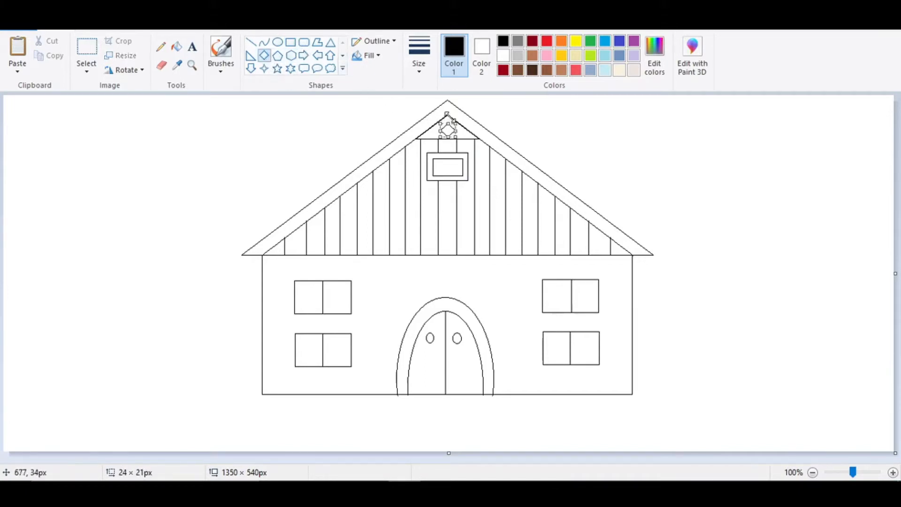
{"action": "left_click", "coordinate": [502, 133]}
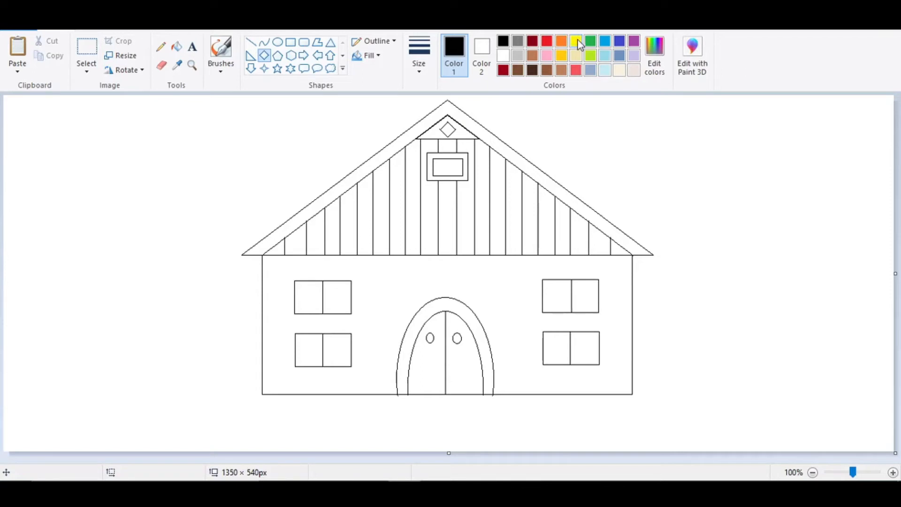
- Mix a custom dark red from the light red swatch and fill the roof border and the door arch with it
{"action": "left_click", "coordinate": [578, 71]}
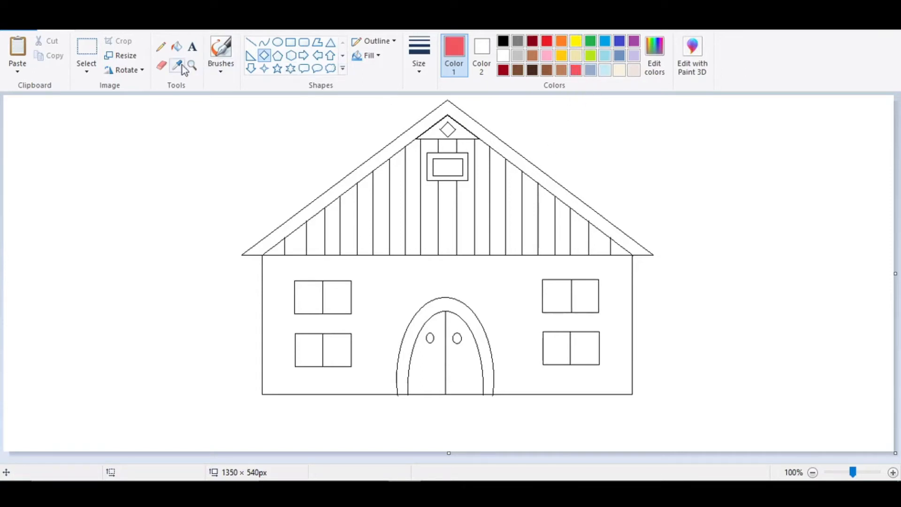
{"action": "left_click", "coordinate": [177, 46]}
{"action": "left_click", "coordinate": [655, 56]}
{"action": "left_click_drag", "start_coordinate": [588, 195], "coordinate": [588, 235]}
{"action": "left_click", "coordinate": [329, 335]}
{"action": "left_click", "coordinate": [623, 235]}
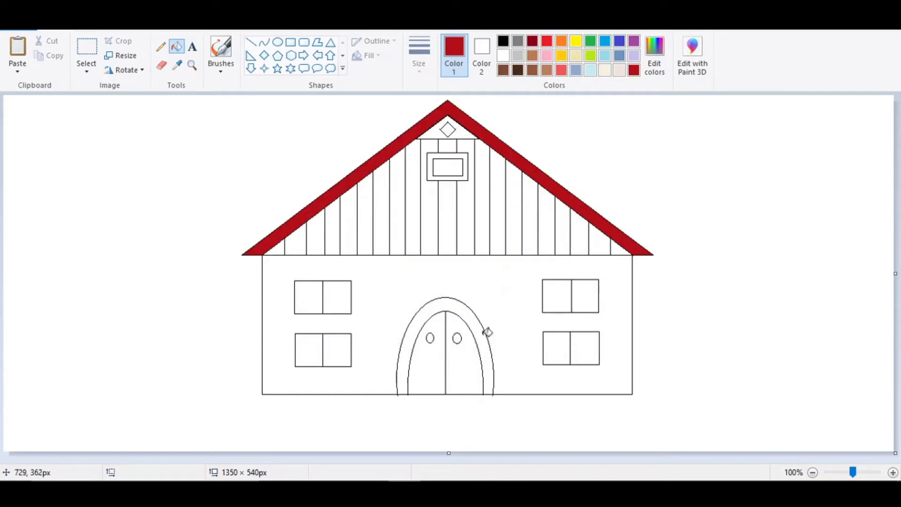
{"action": "left_click", "coordinate": [487, 332]}
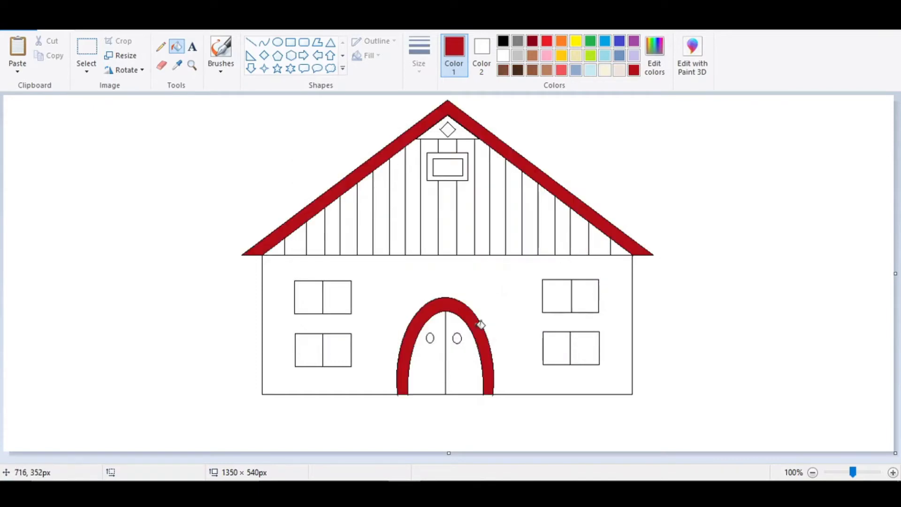
- Fill both panes of the four rectangular wall windows with light blue
{"action": "left_click", "coordinate": [591, 70]}
{"action": "left_click", "coordinate": [309, 298]}
{"action": "left_click", "coordinate": [337, 296]}
{"action": "left_click", "coordinate": [309, 350]}
{"action": "left_click", "coordinate": [336, 348]}
{"action": "left_click", "coordinate": [557, 296]}
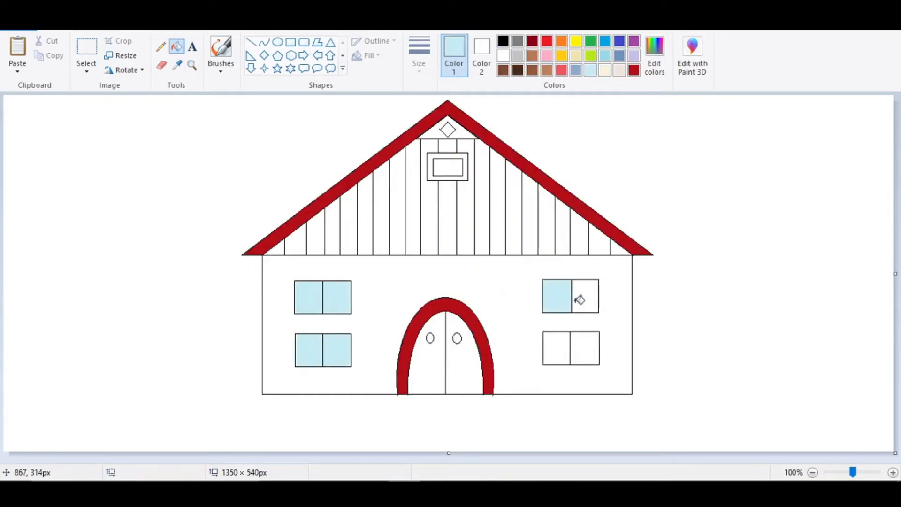
{"action": "left_click", "coordinate": [580, 299]}
{"action": "left_click", "coordinate": [557, 347]}
{"action": "left_click", "coordinate": [582, 345]}
- Mix a custom light brown (red 201, green 151, blue 124) and try it as the wall fill
{"action": "left_click", "coordinate": [547, 70]}
{"action": "left_click", "coordinate": [655, 56]}
{"action": "mouse_move", "coordinate": [589, 197]}
{"action": "left_mouse_down"}
{"action": "mouse_move", "coordinate": [591, 223]}
{"action": "mouse_move", "coordinate": [591, 200]}
{"action": "left_mouse_up"}
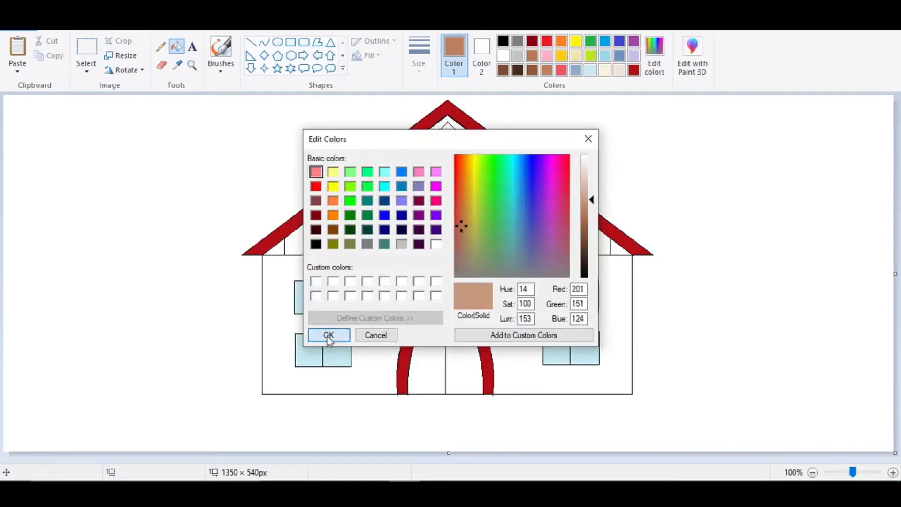
{"action": "left_click", "coordinate": [328, 336]}
{"action": "left_click", "coordinate": [412, 265]}
{"action": "key", "text": "ctrl+z"}
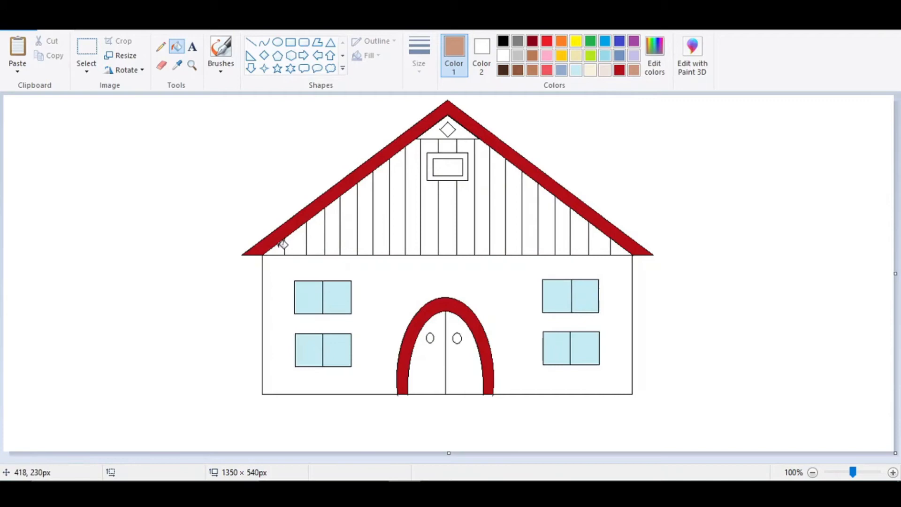
- Fill all the gable planks and the small peak triangle around the diamond with the custom light brown
{"action": "left_click", "coordinate": [281, 247]}
{"action": "left_click", "coordinate": [296, 243]}
{"action": "left_click", "coordinate": [317, 239]}
{"action": "left_click", "coordinate": [334, 235]}
{"action": "left_click", "coordinate": [353, 231]}
{"action": "left_click", "coordinate": [365, 230]}
{"action": "left_click", "coordinate": [382, 229]}
{"action": "left_click", "coordinate": [398, 229]}
{"action": "left_click", "coordinate": [415, 229]}
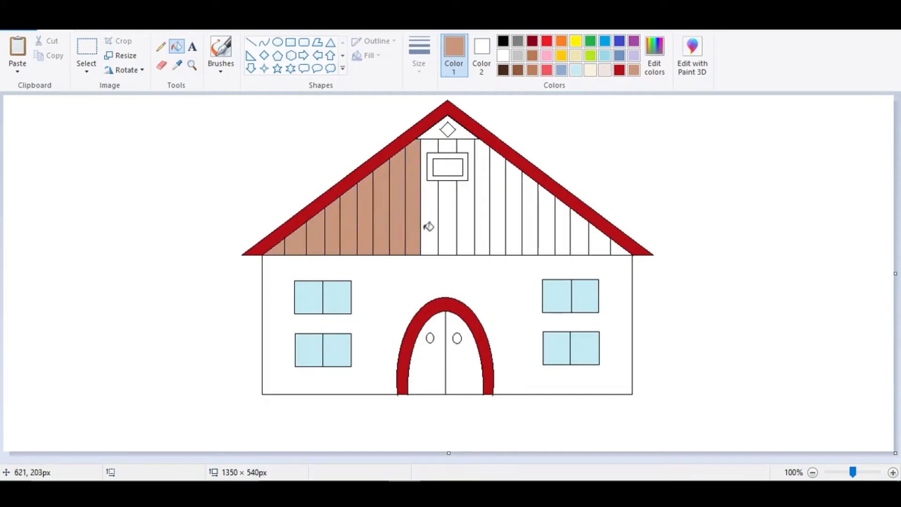
{"action": "left_click", "coordinate": [430, 227]}
{"action": "left_click", "coordinate": [448, 227]}
{"action": "left_click", "coordinate": [466, 227]}
{"action": "left_click", "coordinate": [483, 227]}
{"action": "left_click", "coordinate": [499, 225]}
{"action": "left_click", "coordinate": [516, 223]}
{"action": "left_click", "coordinate": [531, 223]}
{"action": "left_click", "coordinate": [547, 224]}
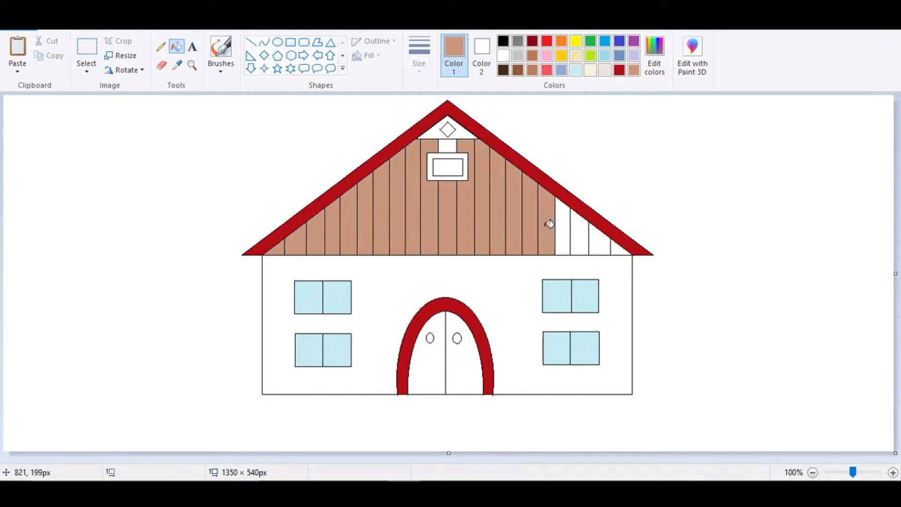
{"action": "left_click", "coordinate": [563, 227]}
{"action": "left_click", "coordinate": [581, 230]}
{"action": "left_click", "coordinate": [600, 238]}
{"action": "left_click", "coordinate": [616, 242]}
{"action": "left_click", "coordinate": [441, 134]}
{"action": "left_click", "coordinate": [451, 146]}
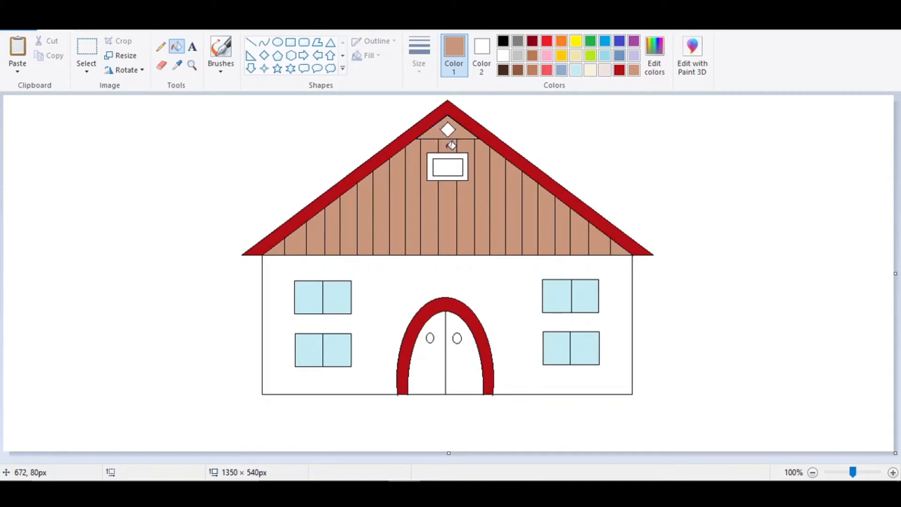
- Fill the diamond and attic window frame with brown, and the attic pane and door ovals with light blue
{"action": "left_click", "coordinate": [517, 72]}
{"action": "left_click", "coordinate": [469, 154]}
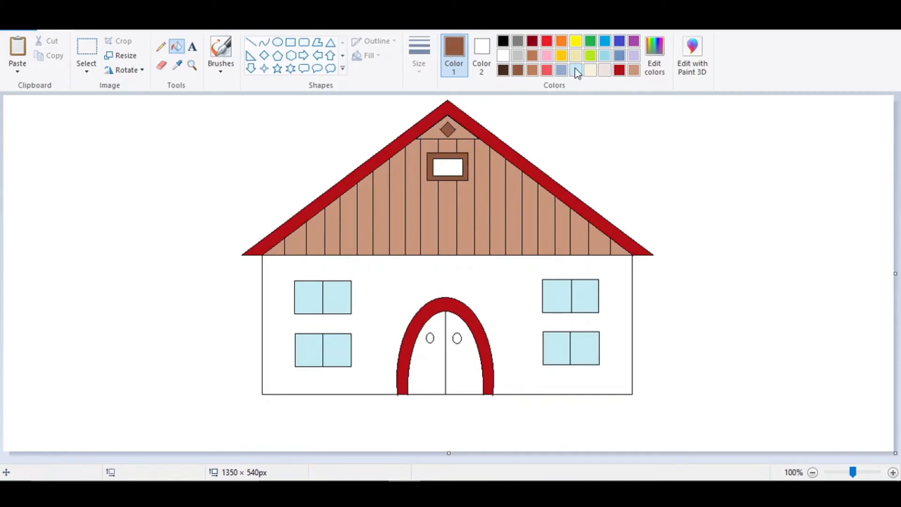
{"action": "left_click", "coordinate": [576, 72]}
{"action": "left_click", "coordinate": [456, 163]}
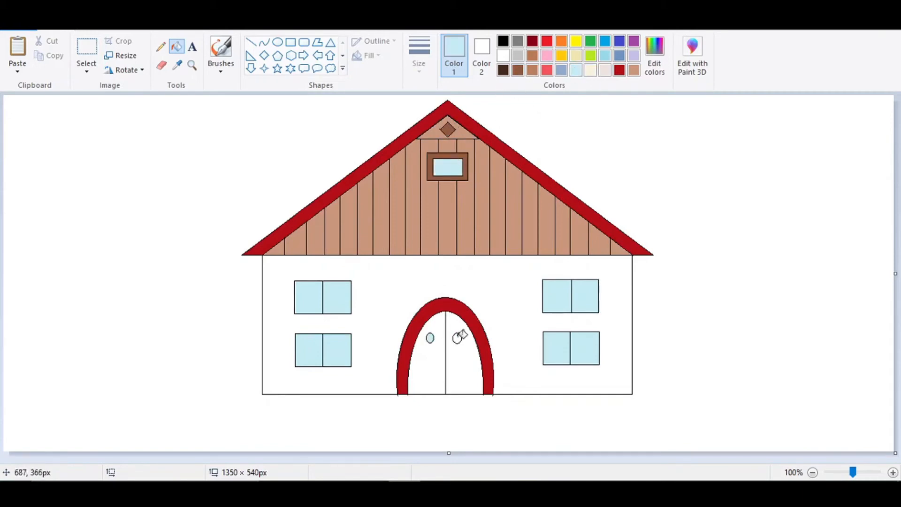
- Fill both leaves of the arched door with the custom light brown
{"action": "left_click", "coordinate": [634, 70]}
{"action": "left_click", "coordinate": [462, 378]}
{"action": "left_click", "coordinate": [430, 375]}
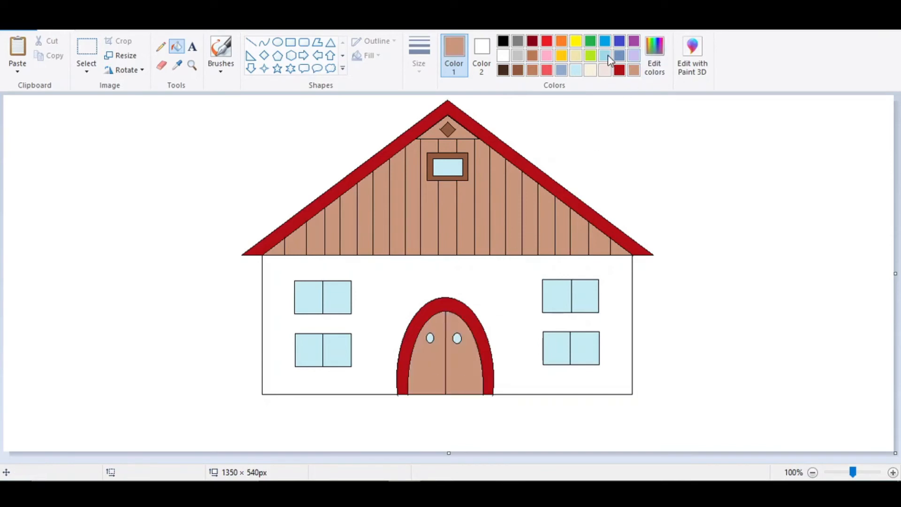
- Mix a custom pale yellow and fill the house wall with it
{"action": "left_click", "coordinate": [576, 41]}
{"action": "left_click", "coordinate": [655, 57]}
{"action": "left_click_drag", "start_coordinate": [590, 177], "coordinate": [588, 186]}
{"action": "left_click", "coordinate": [328, 335]}
{"action": "left_click", "coordinate": [331, 272]}
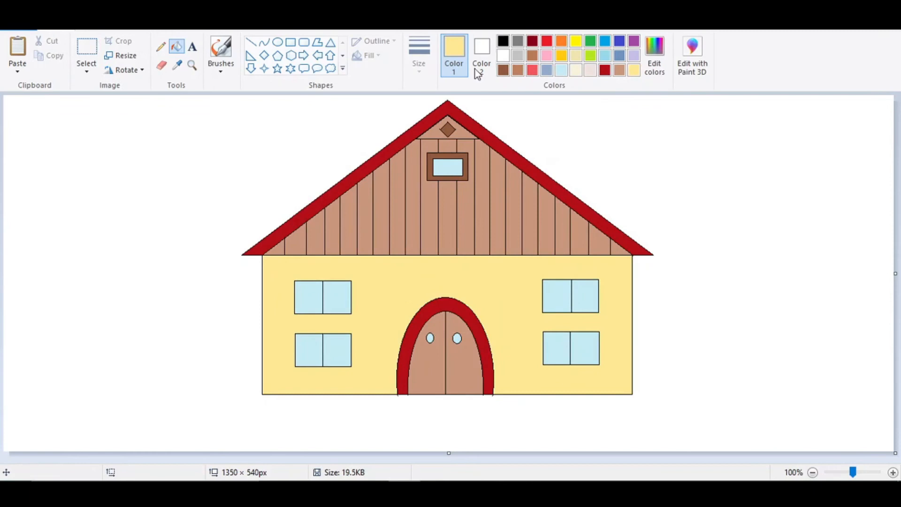
- Mix a custom very pale blue and fill the background around the house with it
{"action": "left_click", "coordinate": [655, 56]}
{"action": "left_click_drag", "start_coordinate": [590, 171], "coordinate": [589, 166]}
{"action": "left_click", "coordinate": [328, 335]}
{"action": "left_click", "coordinate": [669, 260]}
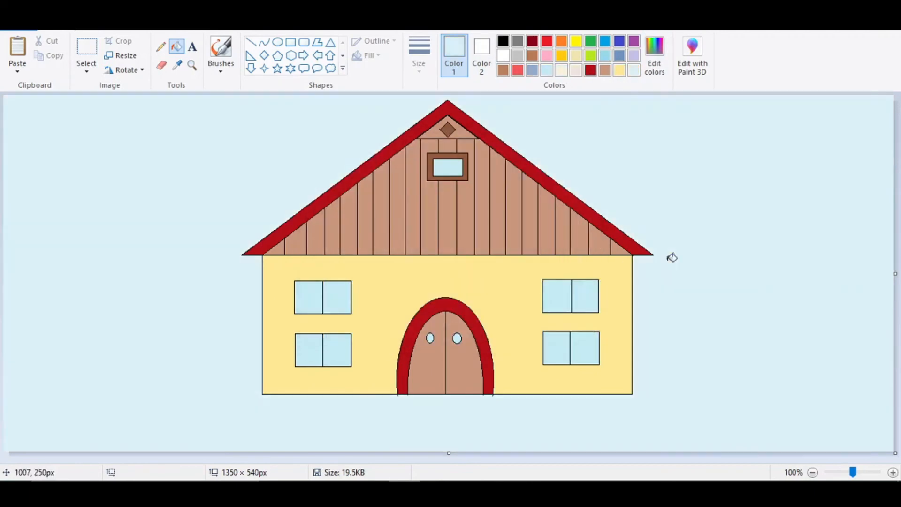